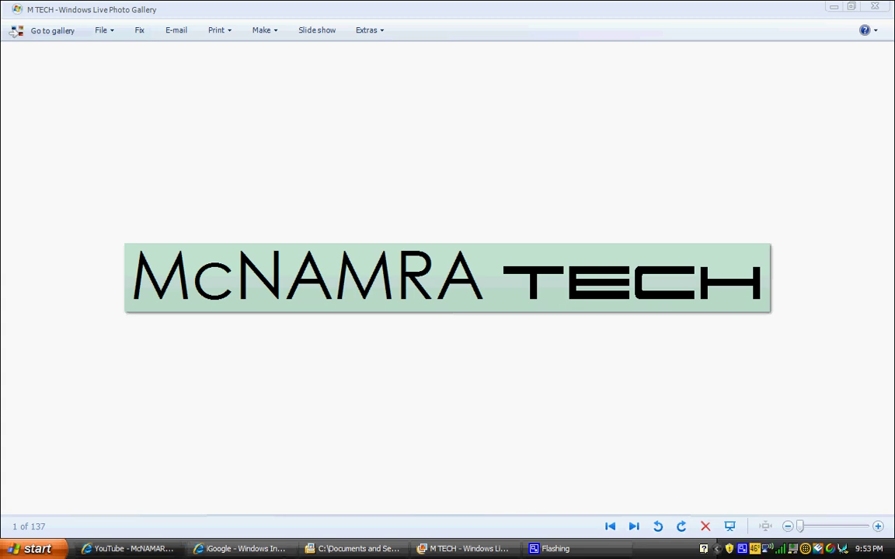
Launch Microsoft Word 2000 and close the floating AutoText toolbar.
left_click(35, 548)
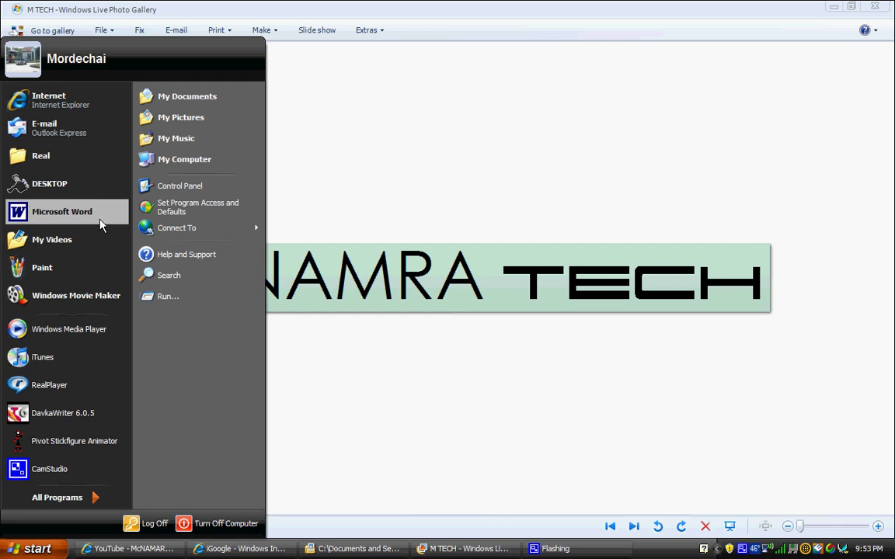
left_click(326, 237)
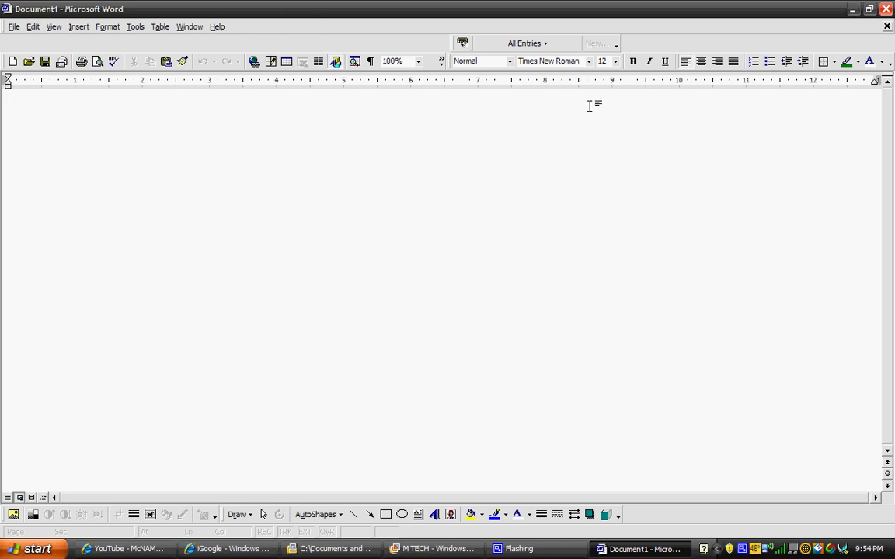
left_click_drag(456, 39, 223, 134)
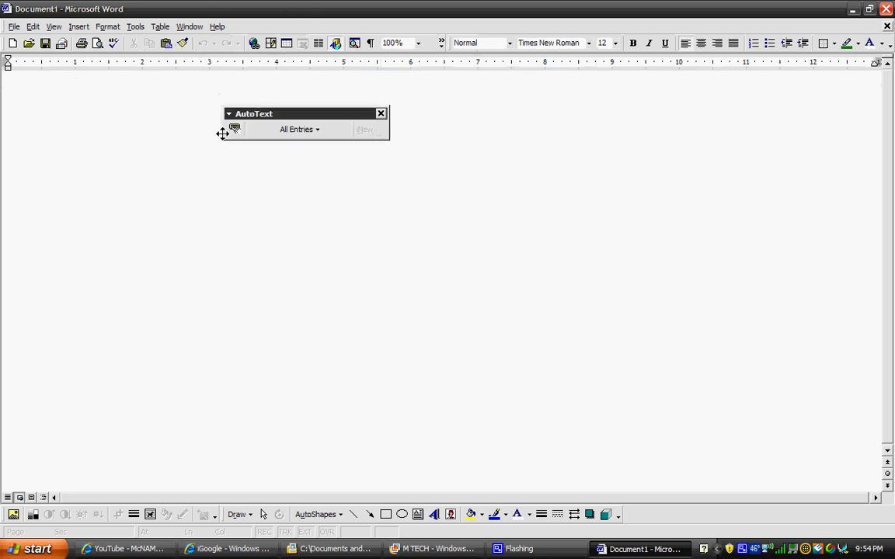
left_click(382, 115)
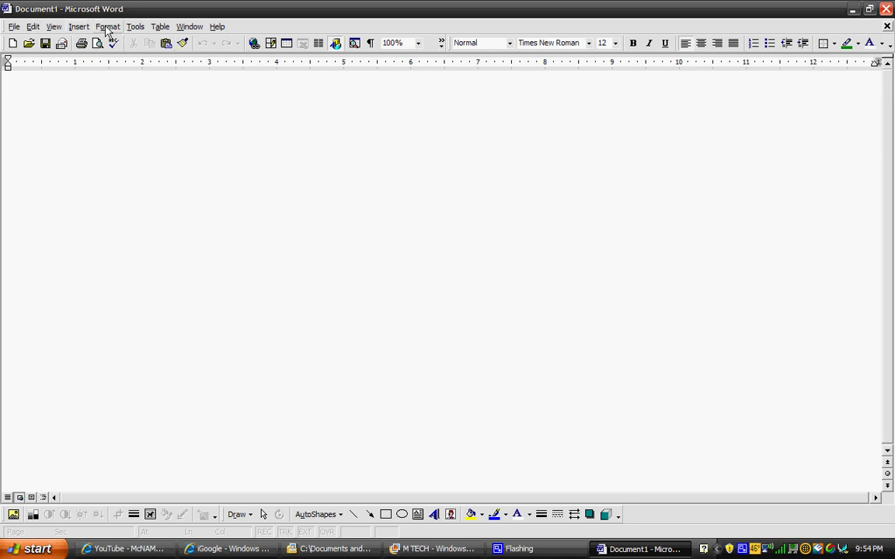
left_click(98, 27)
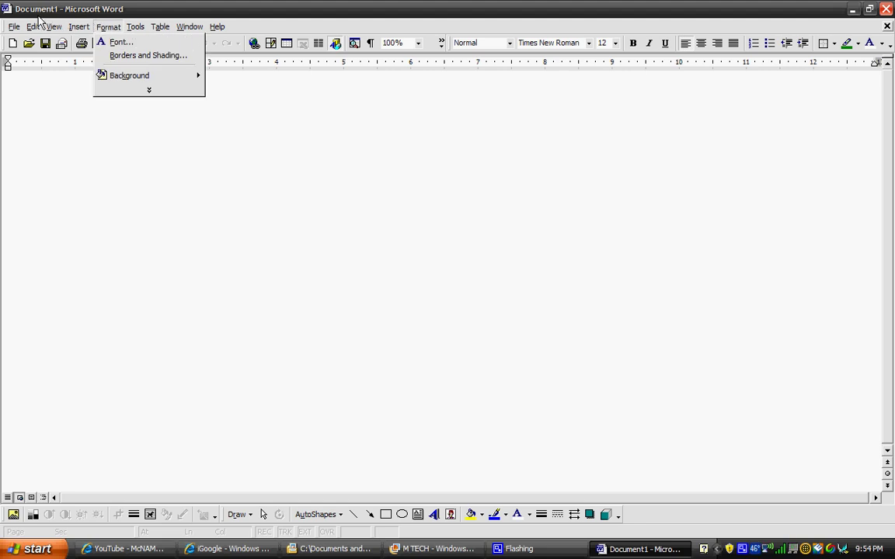
Save the blank document as type Web Page with the file name 'm tech'.
left_click(22, 40)
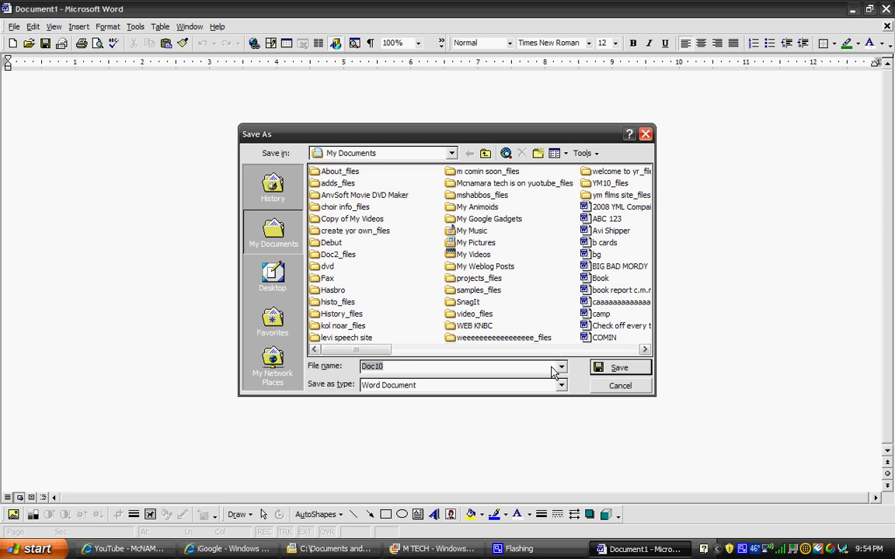
left_click(562, 385)
left_click(543, 408)
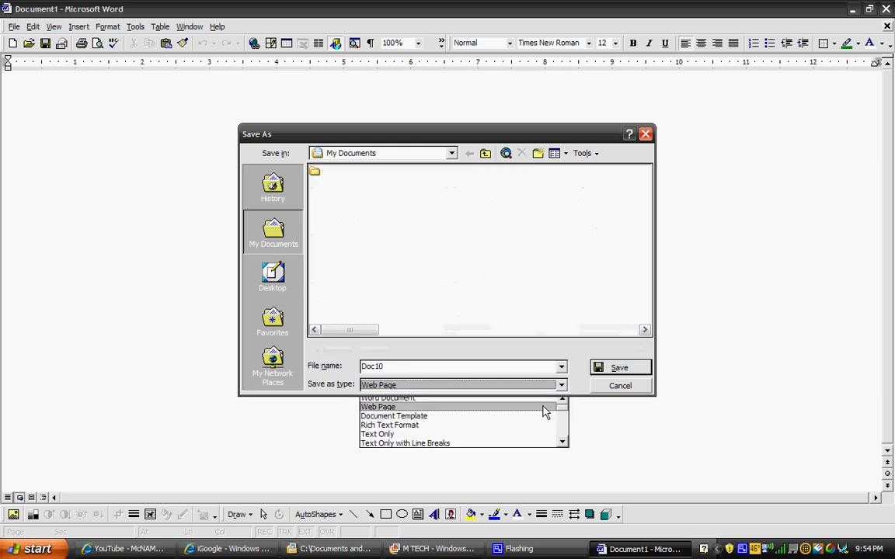
left_click(503, 368)
key("BackSpace")
key("BackSpace")
key("BackSpace")
key("BackSpace")
key("BackSpace")
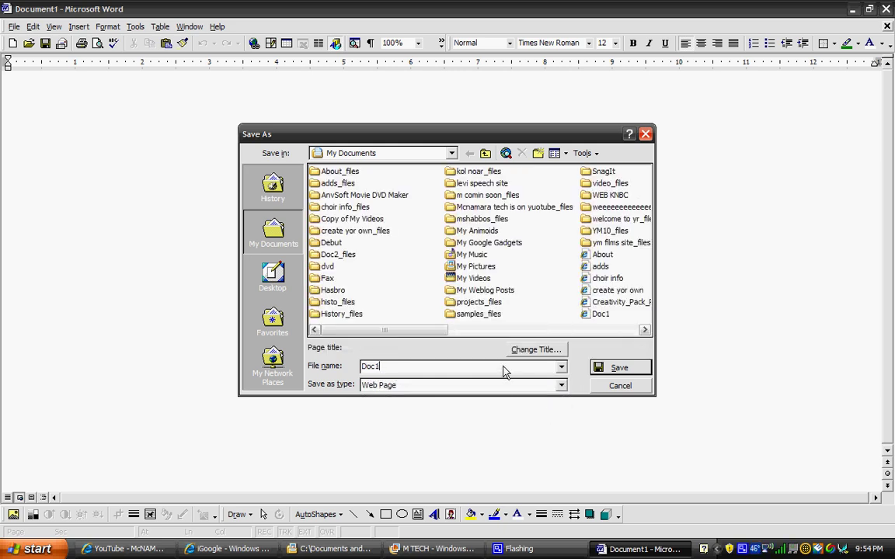
type("m tech")
left_click(620, 368)
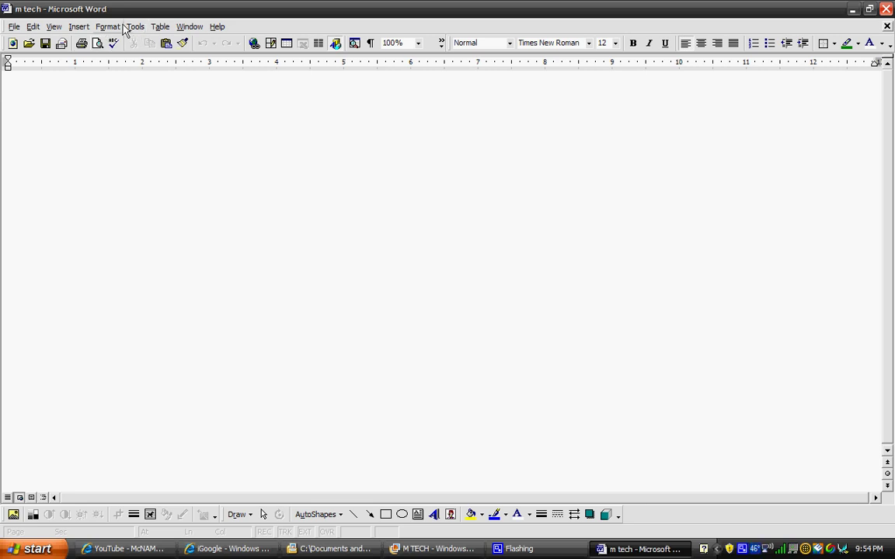
Fill the page background with the Desert preset gradient, using the top-right horizontal variant.
left_click(108, 26)
mouse_move(125, 75)
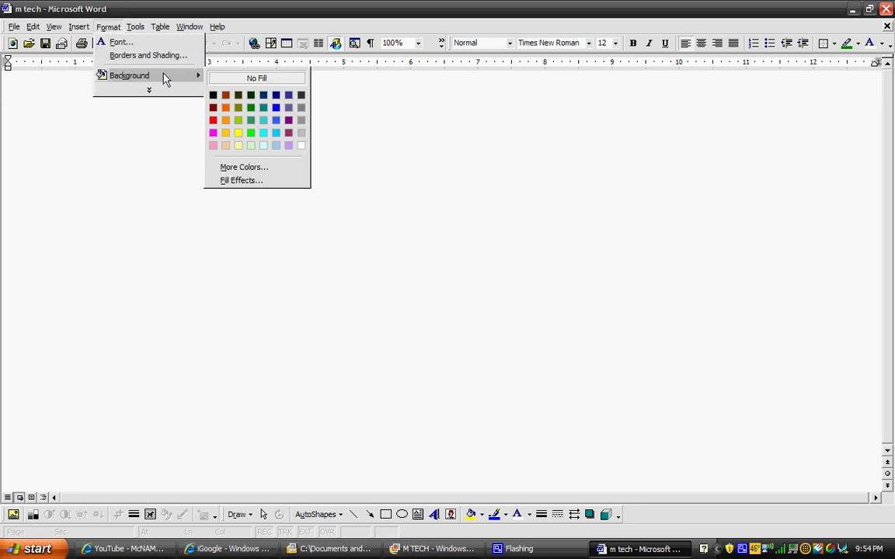
left_click(243, 182)
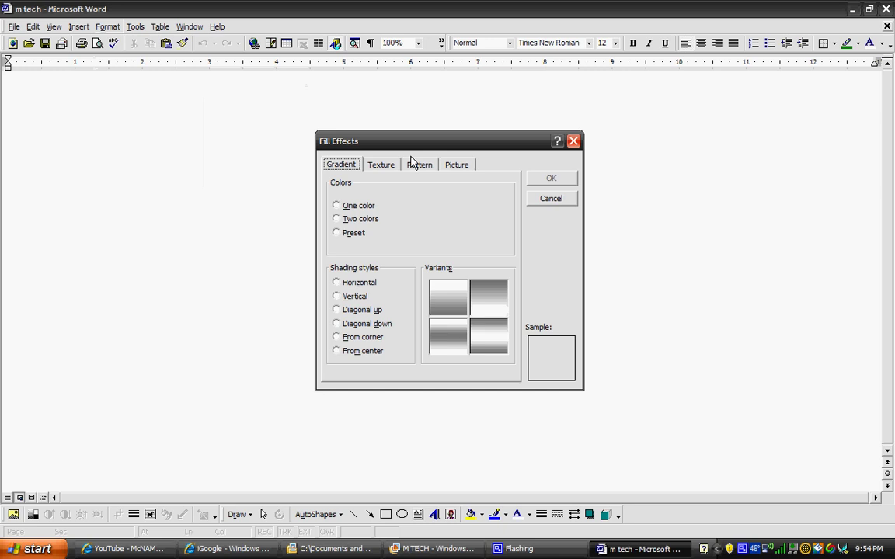
left_click(338, 233)
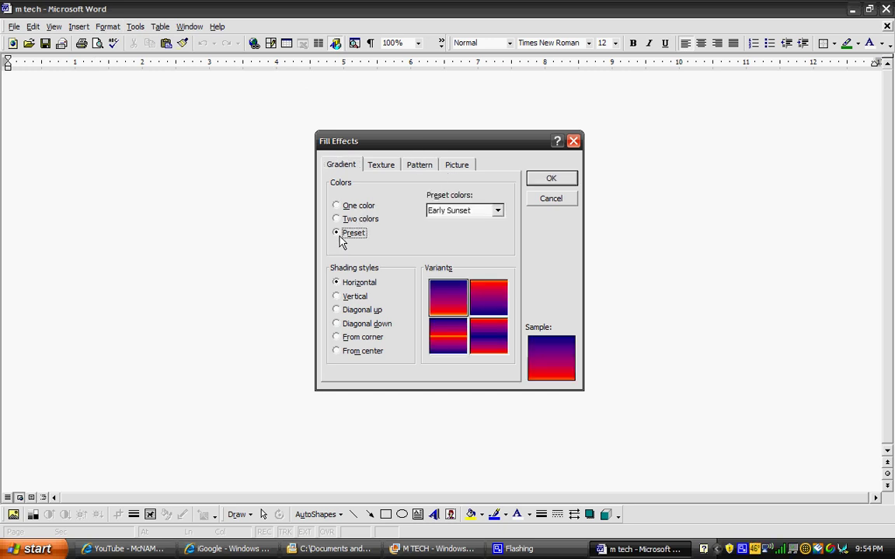
left_click(498, 212)
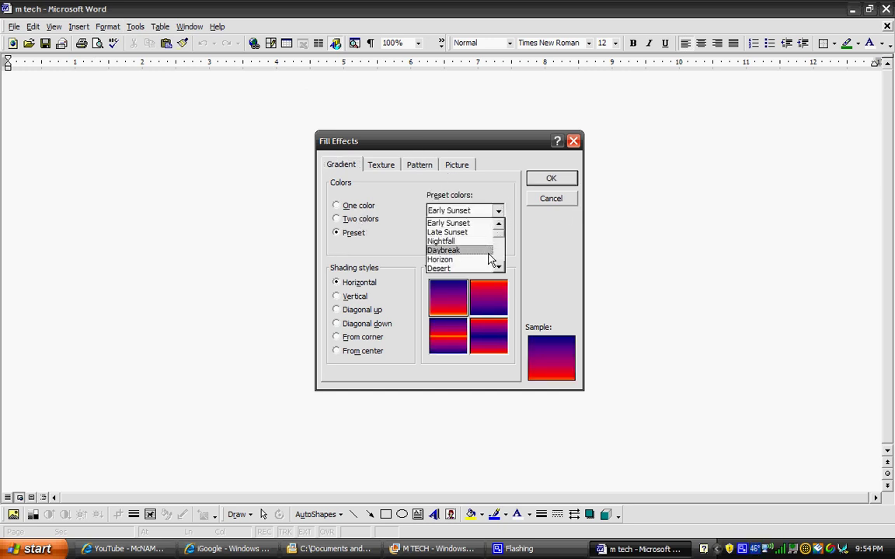
scroll(490, 256, "down", 3)
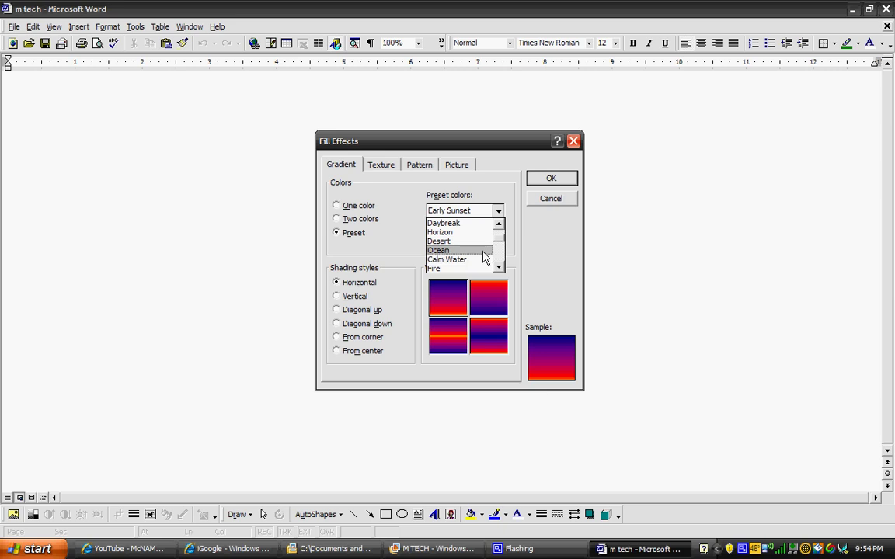
left_click(482, 241)
left_click(488, 295)
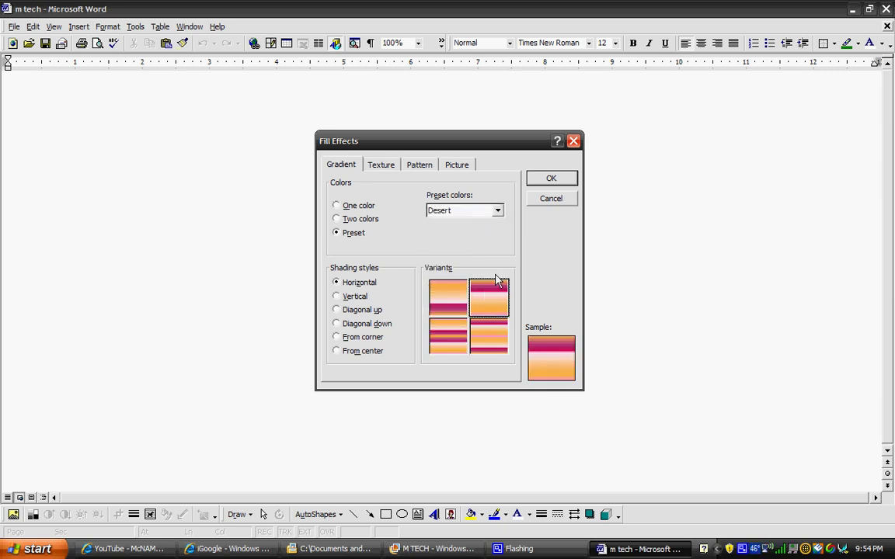
left_click(559, 181)
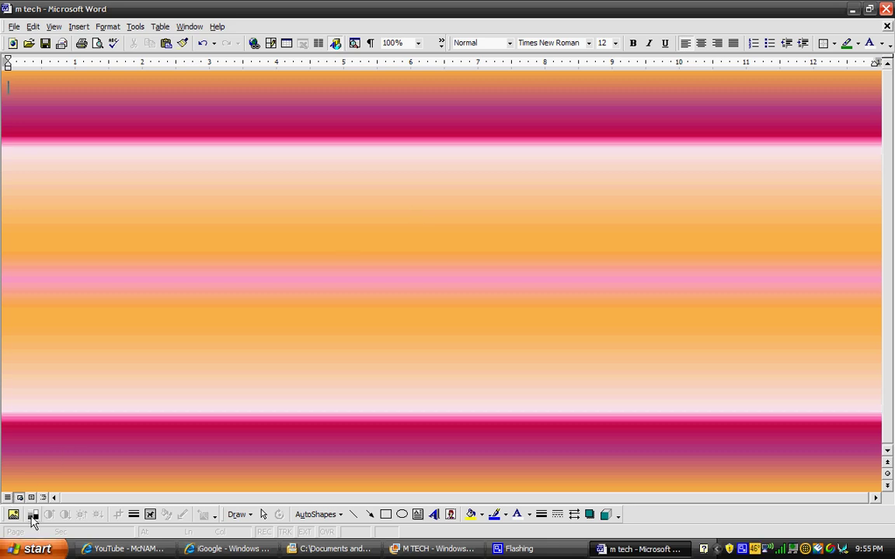
Insert the M TECH logo picture from file and select it.
key("alt+i")
key("p")
key("f")
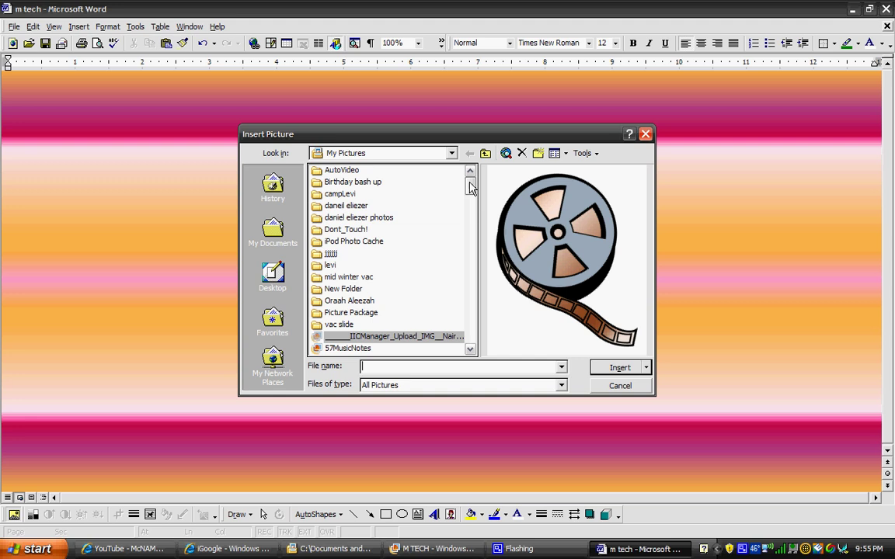
left_click_drag(470, 186, 426, 270)
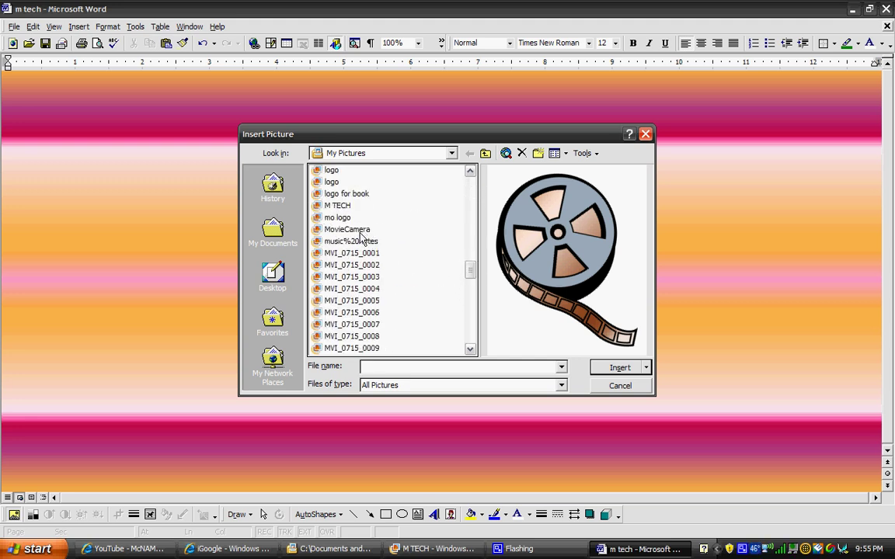
double_click(339, 206)
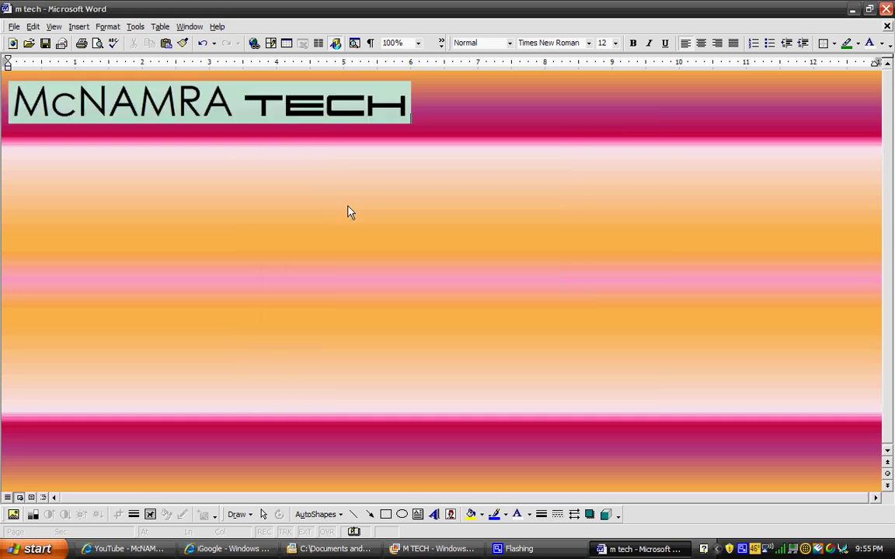
left_click(303, 105)
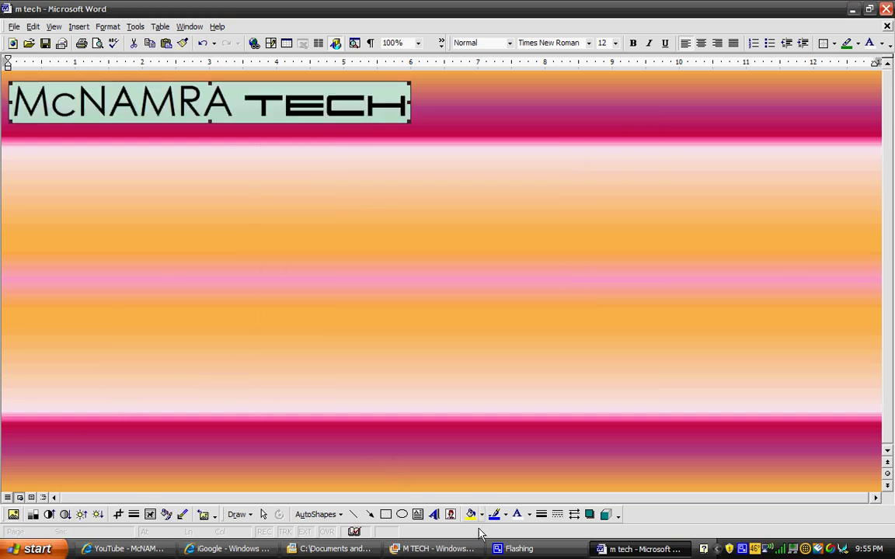
Set the logo's text wrapping to Behind Text.
left_click(183, 514)
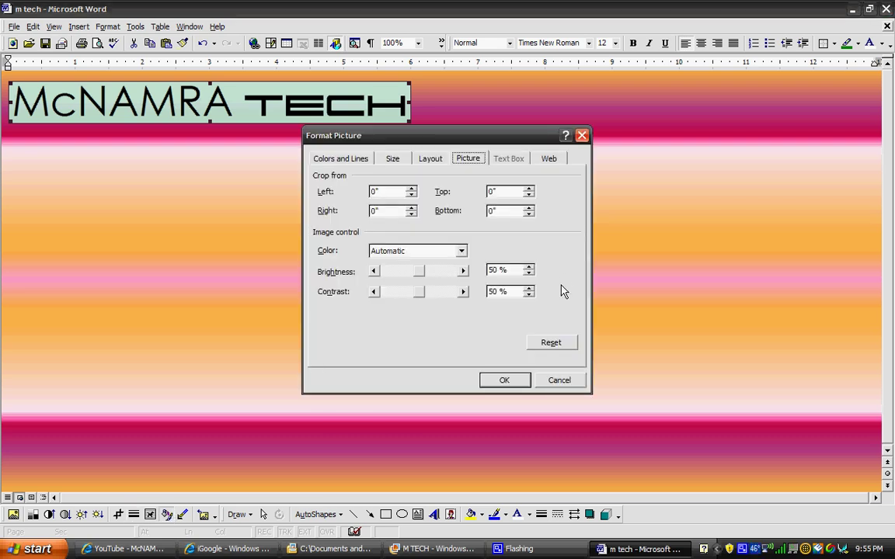
left_click(555, 382)
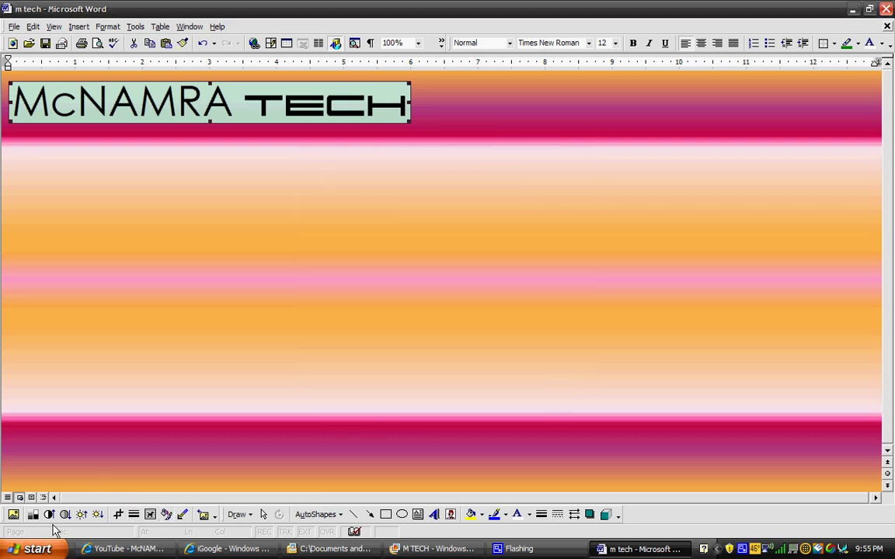
left_click(150, 515)
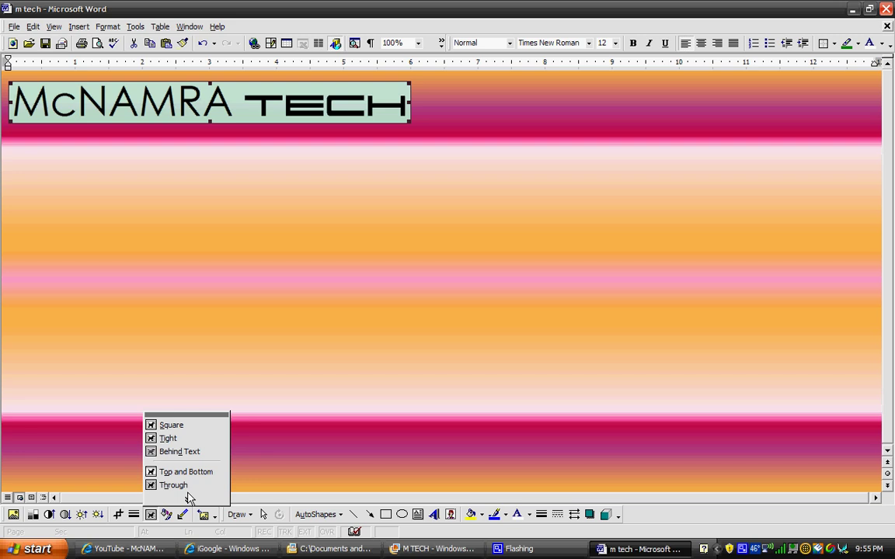
left_click(176, 453)
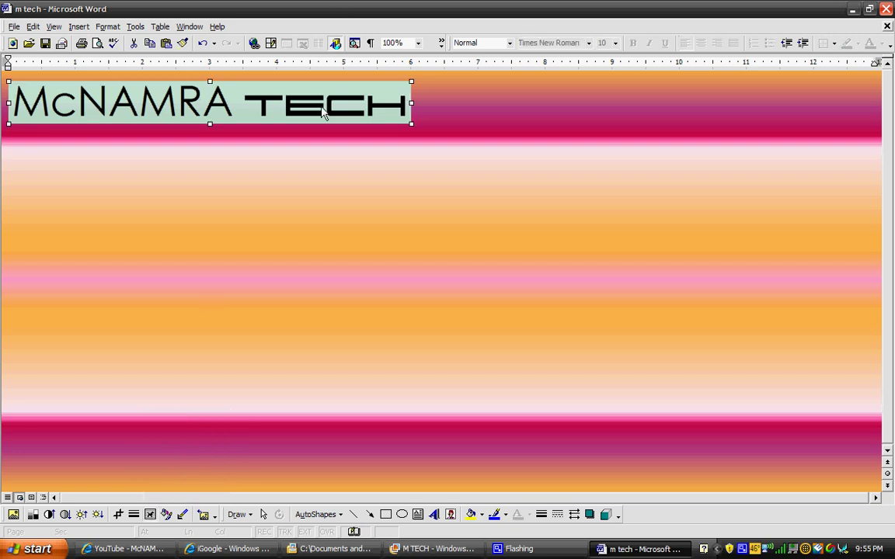
Move the logo toward the page centre, then nudge it slightly right.
left_click_drag(318, 127, 503, 120)
left_click(495, 172)
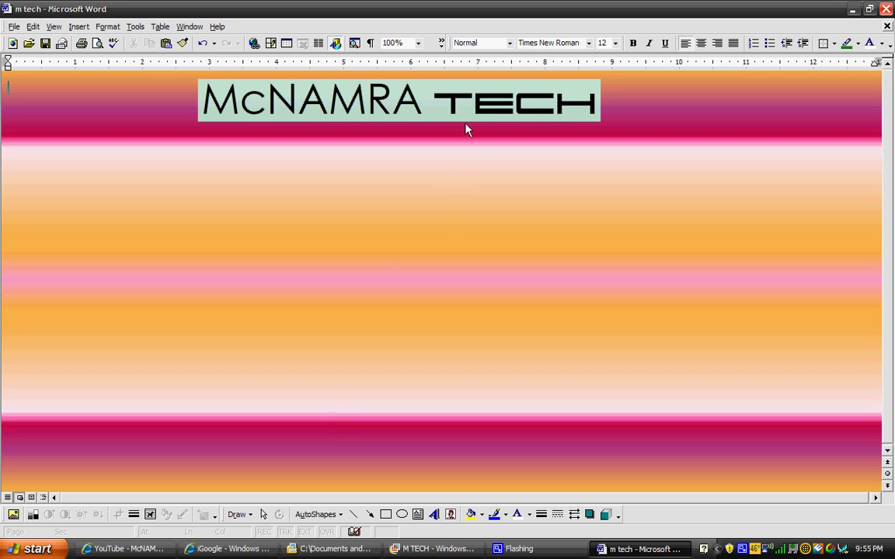
left_click_drag(467, 126, 481, 122)
left_click(472, 286)
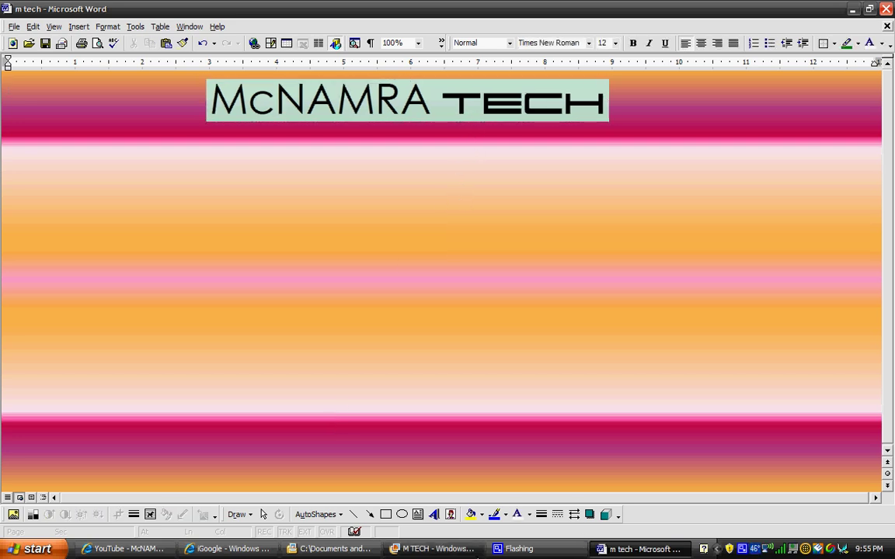
Draw a horizontal line across the full page under the logo and nudge it down slightly.
left_click(359, 512)
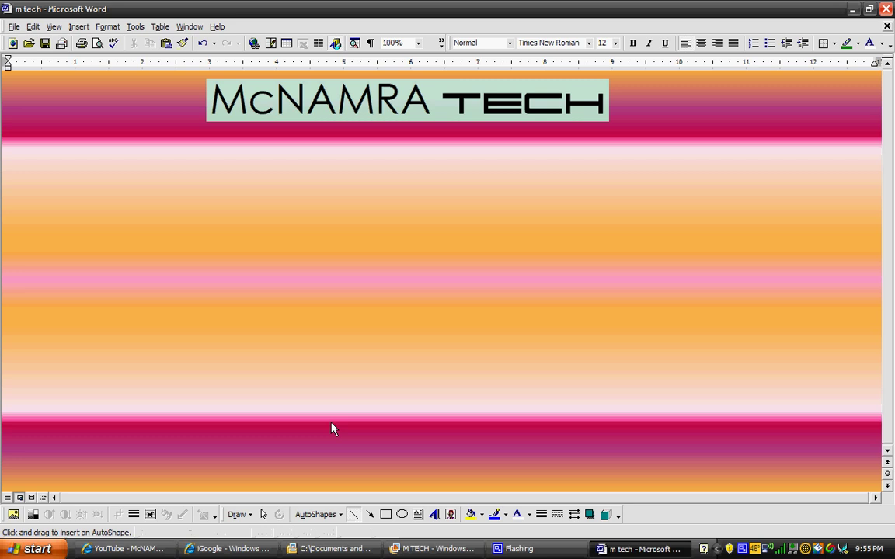
left_click_drag(14, 122, 877, 121)
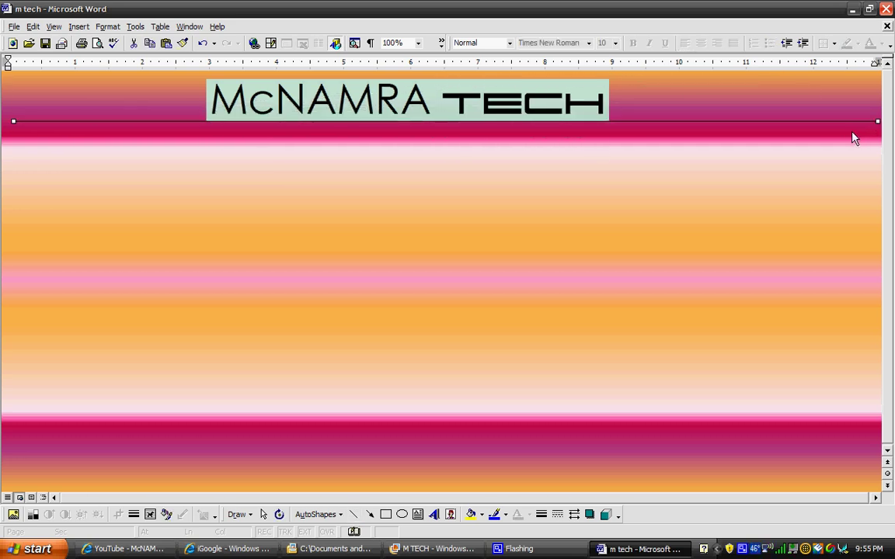
left_click(847, 125)
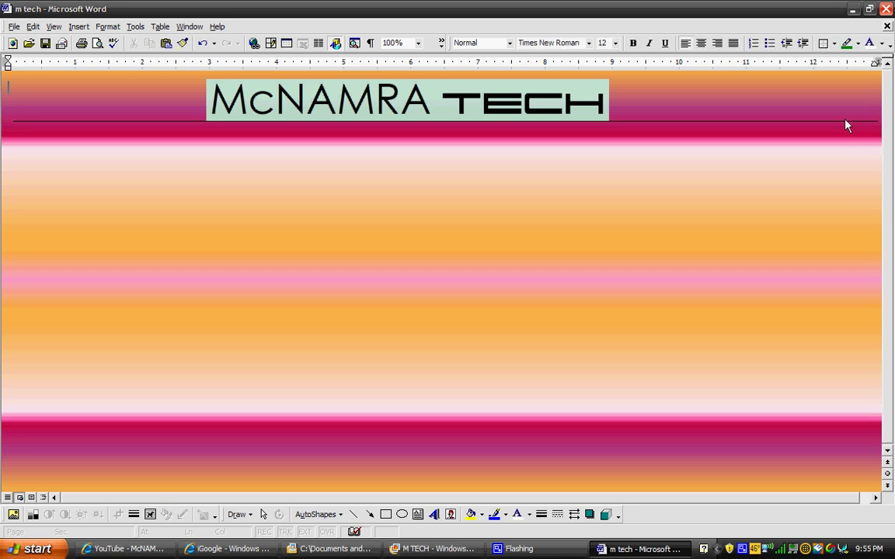
double_click(846, 123)
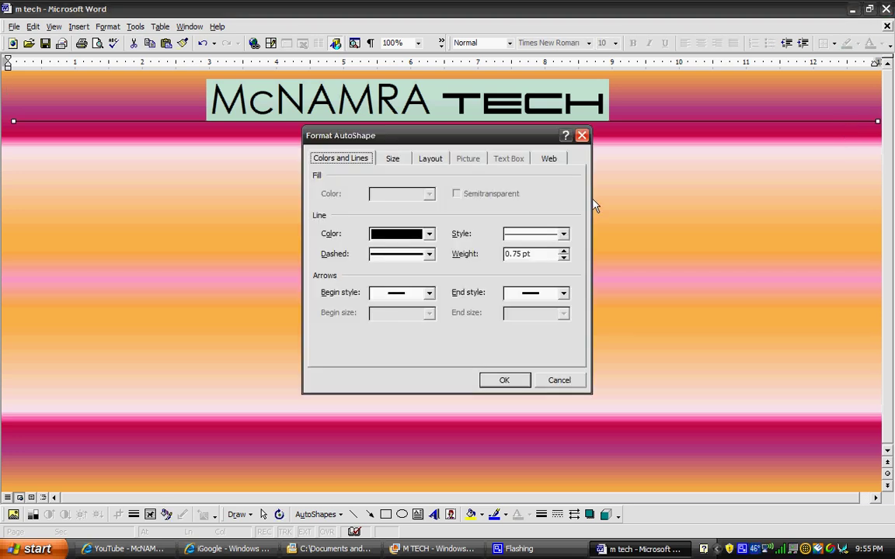
left_click(582, 135)
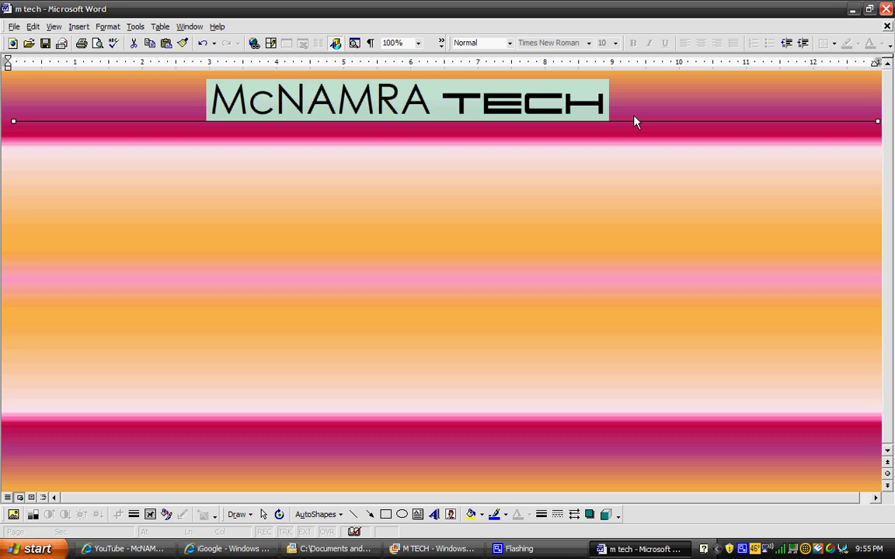
key("Down")
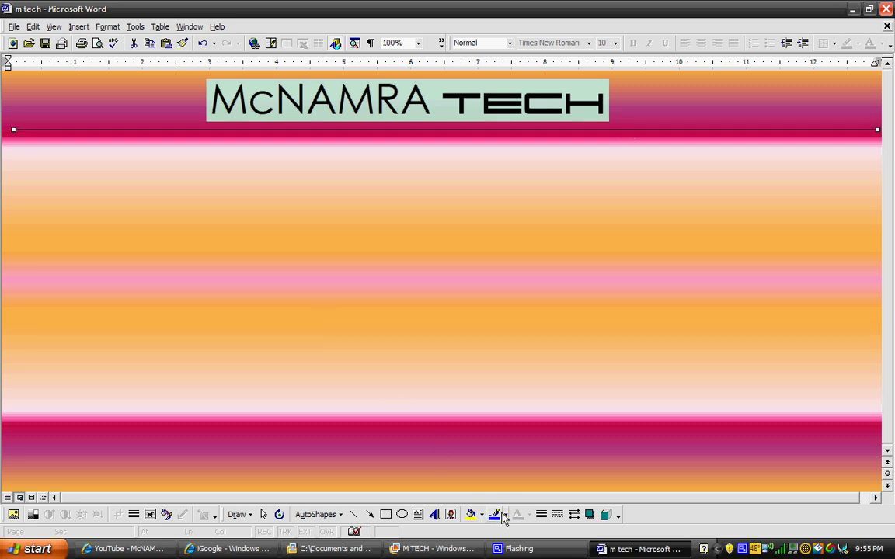
left_click(512, 331)
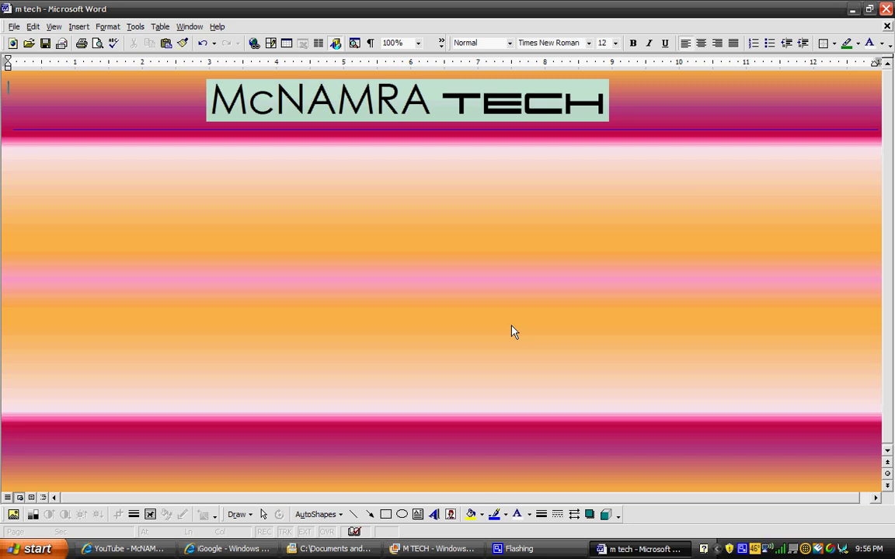
Insert a first-style outlined WordArt reading 'technology made simple!'.
left_click(433, 515)
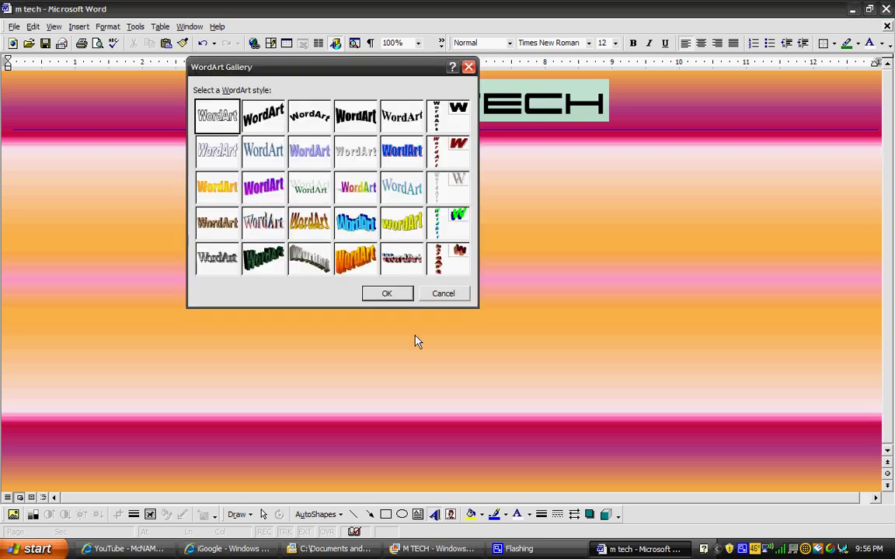
left_click(386, 293)
type("tech")
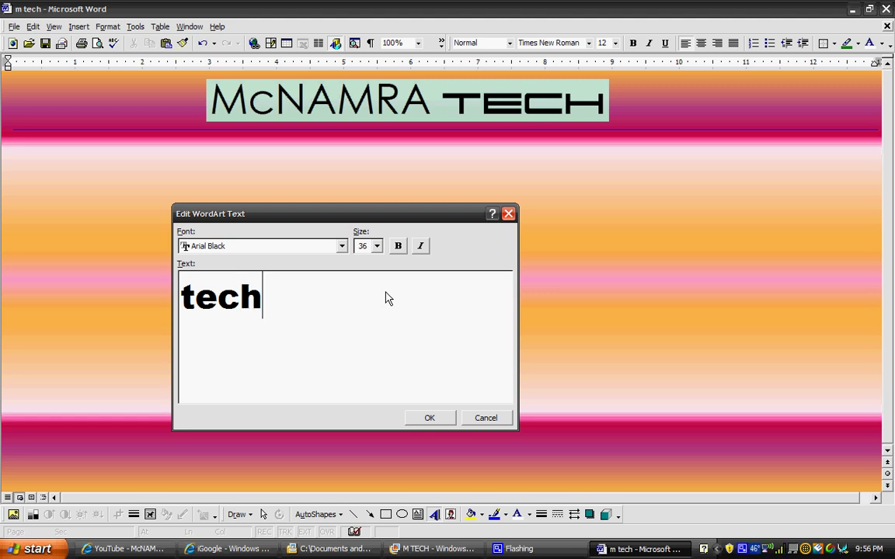
type("nology")
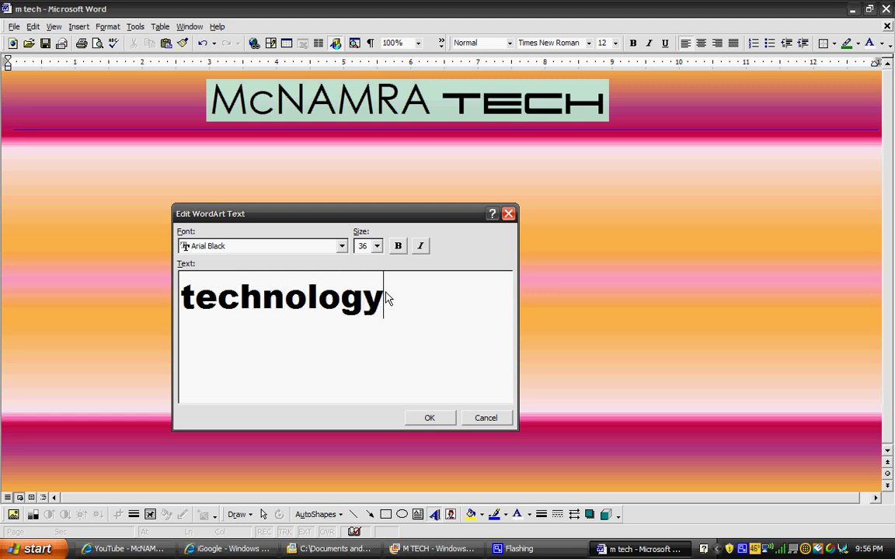
type("h")
key("BackSpace")
type("made ")
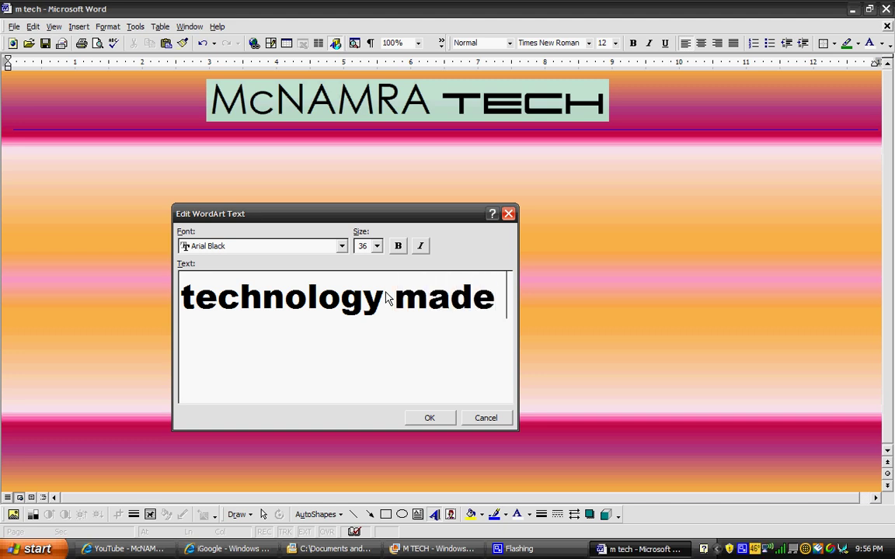
type("si")
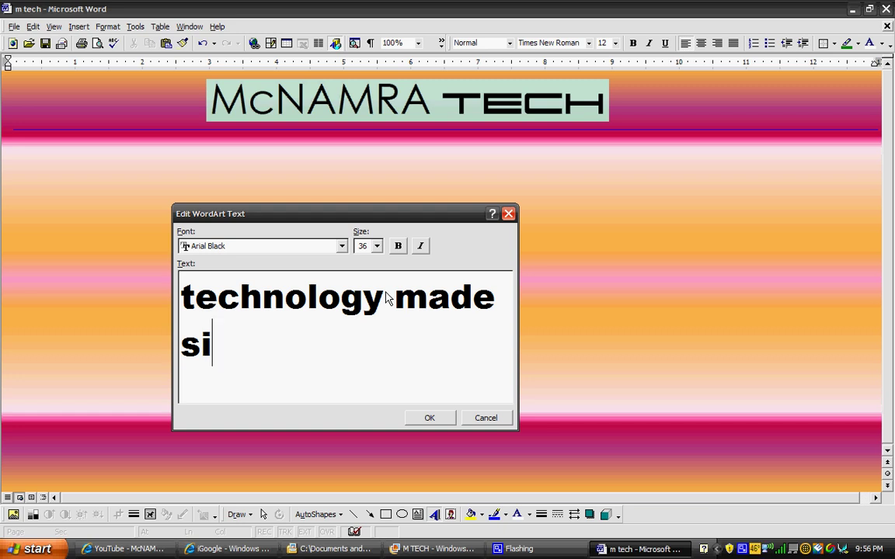
type("ple")
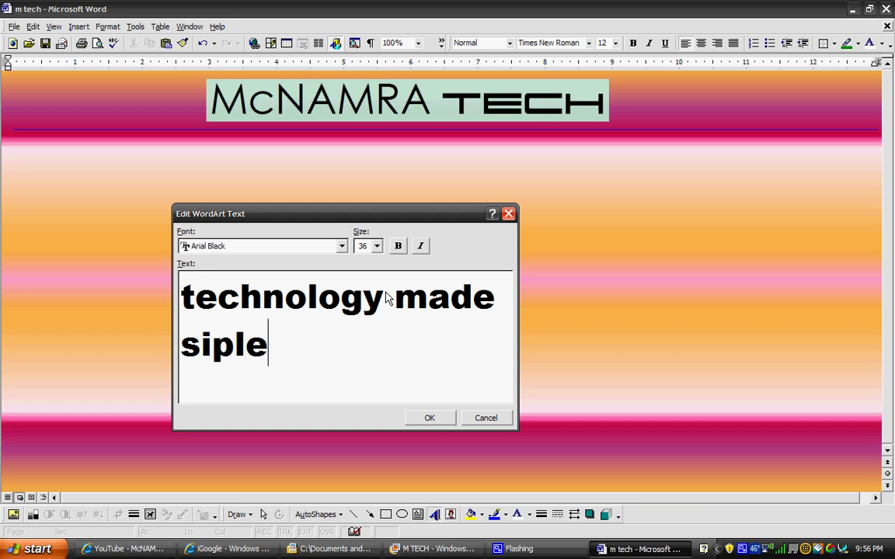
key("BackSpace")
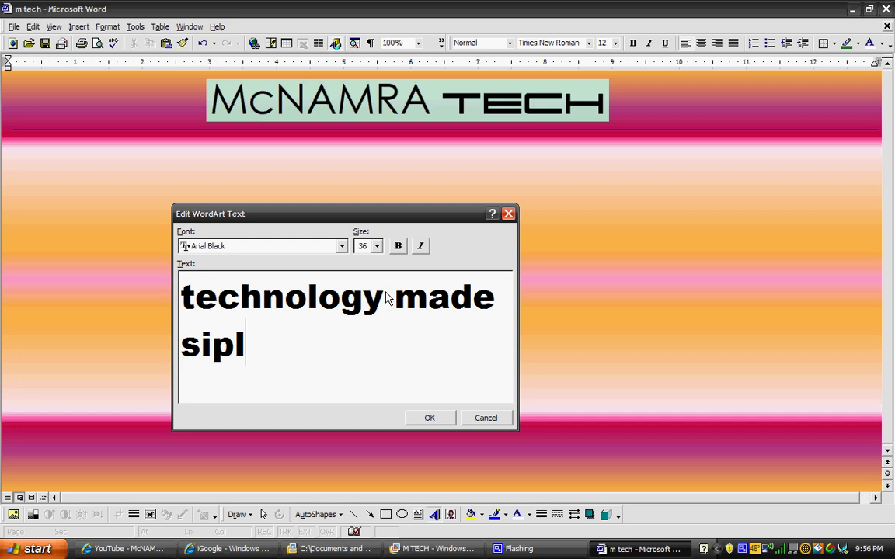
type("\\")
key("BackSpace")
key("BackSpace")
key("BackSpace")
key("BackSpace")
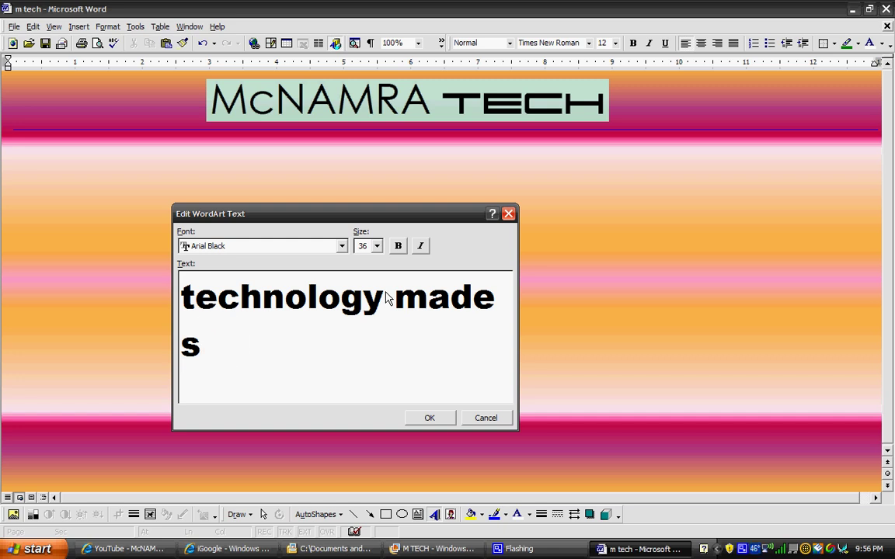
type("impl")
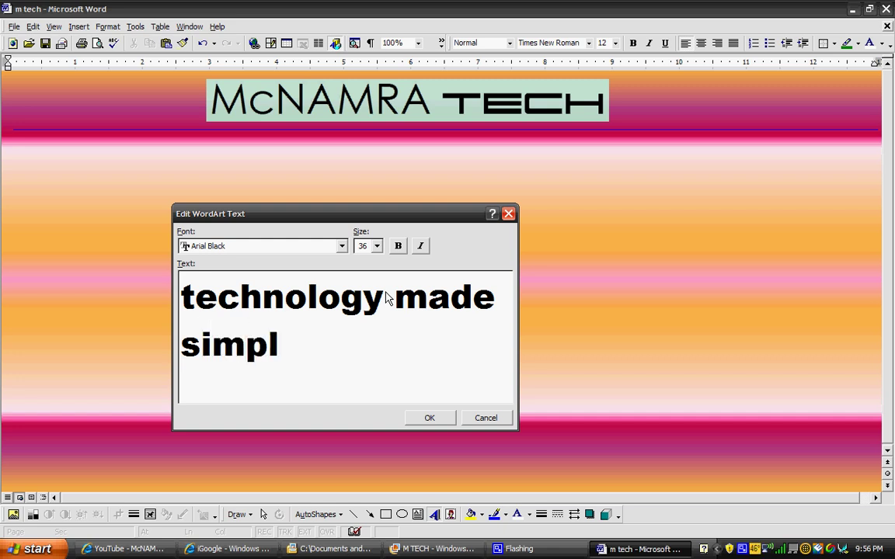
type("e!")
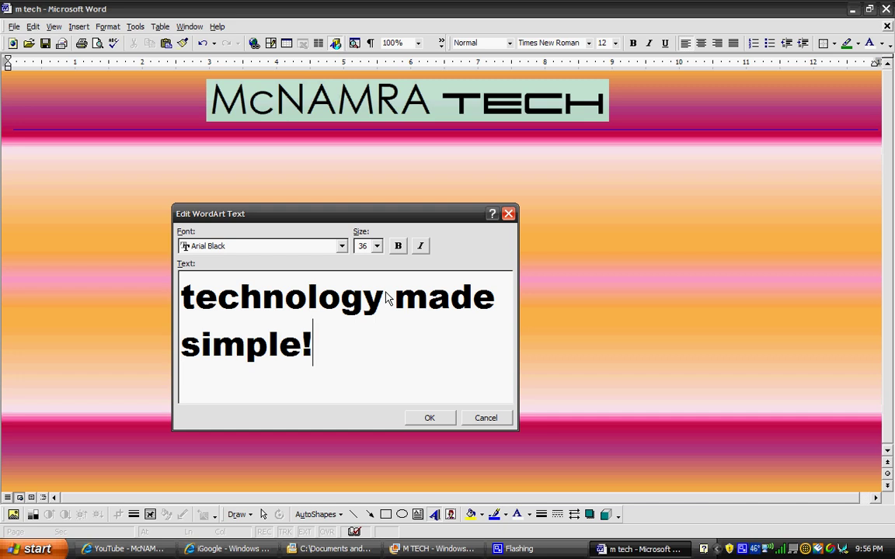
left_click(435, 418)
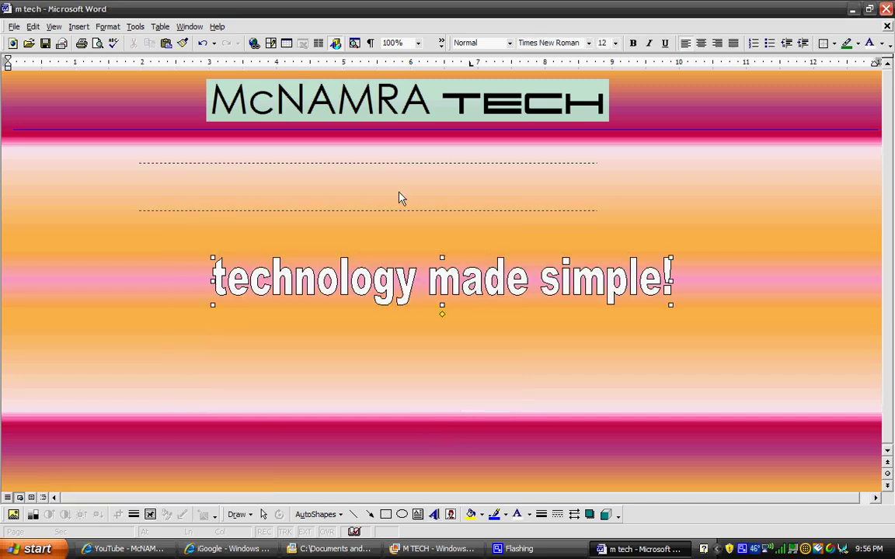
Add a blank line, then stack the logo at top centre, the line beneath, and the slogan under it.
left_click(389, 221)
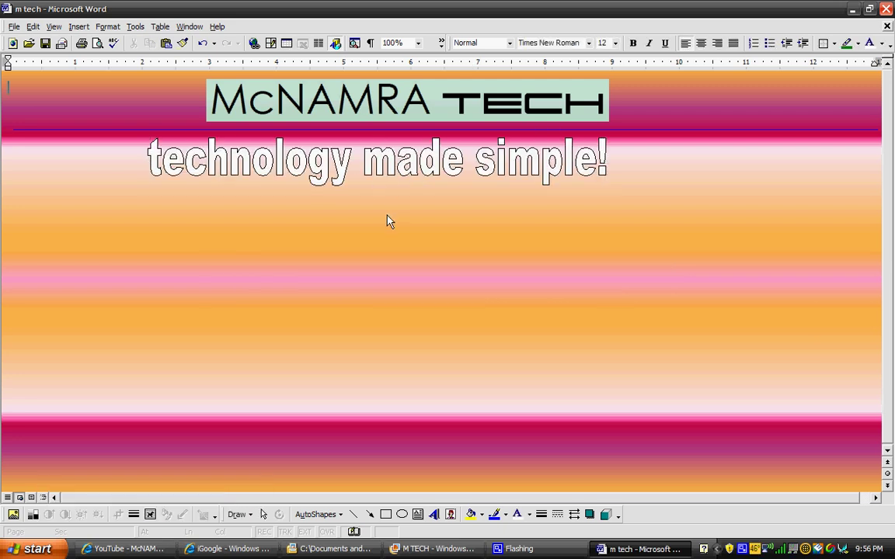
key("Return")
key("Return")
key("Return")
key("Return")
key("Return")
key("Return")
key("Return")
key("Return")
key("Return")
key("Return")
key("Return")
key("Return")
left_click_drag(390, 274, 423, 109)
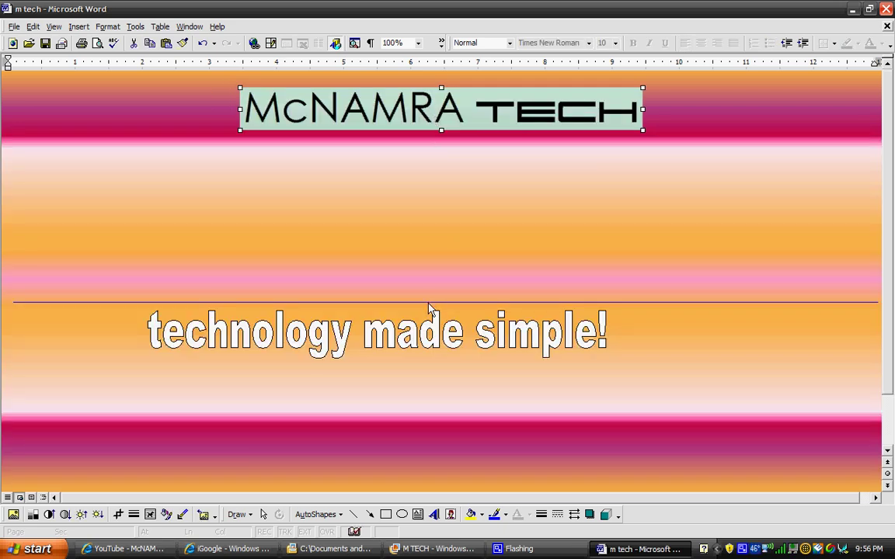
left_click_drag(431, 303, 435, 159)
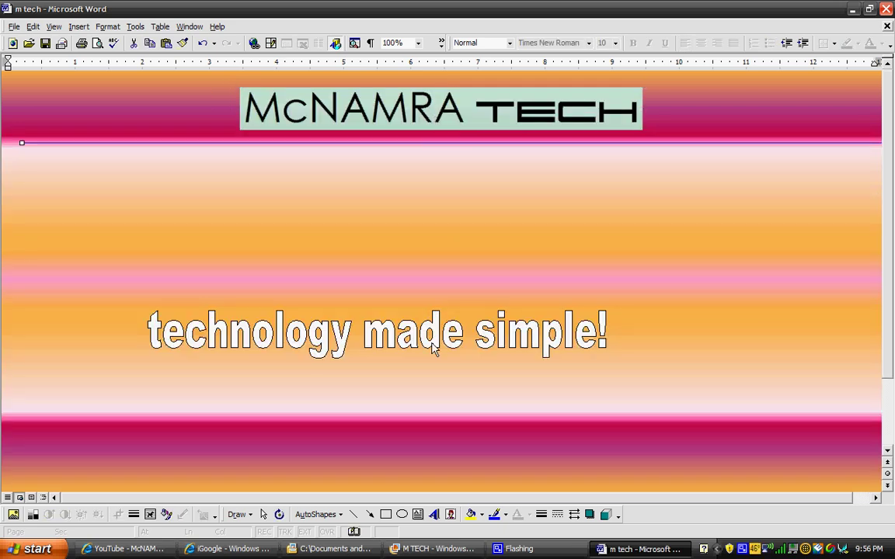
left_click_drag(435, 345, 514, 176)
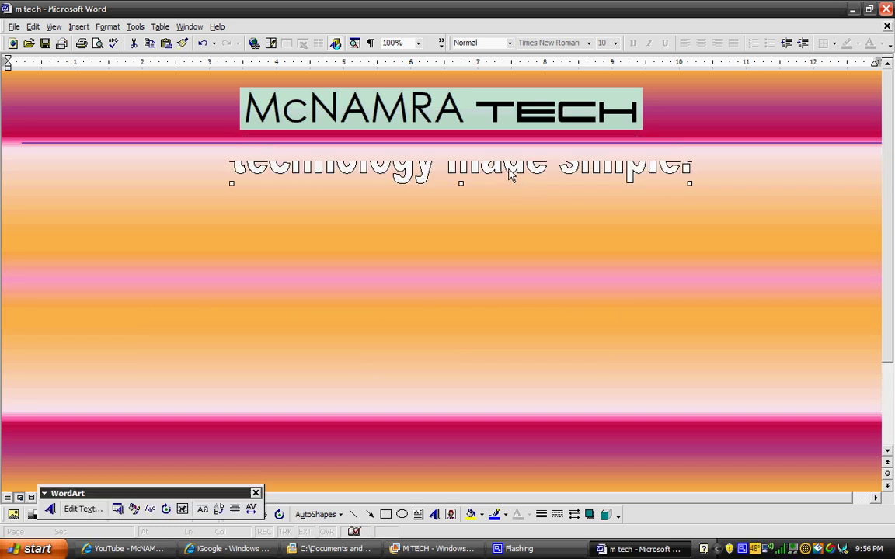
left_click_drag(510, 175, 511, 199)
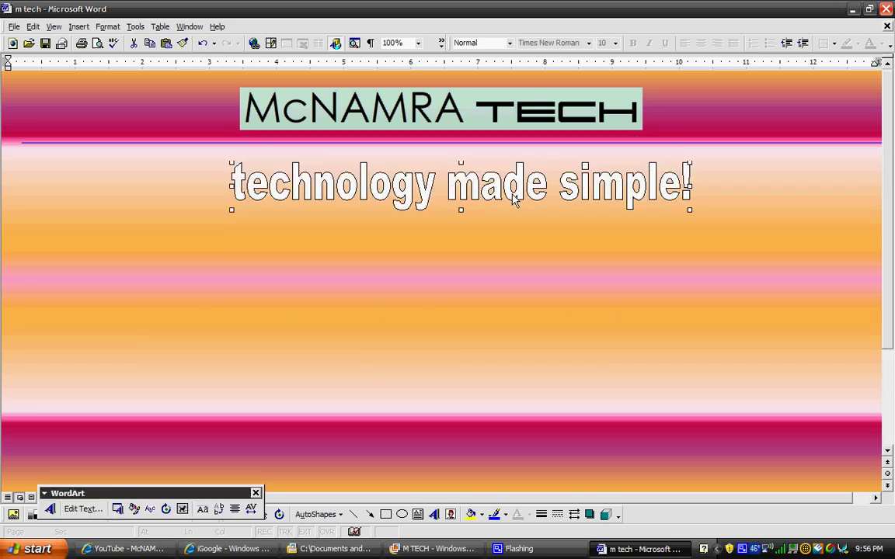
left_click(404, 255)
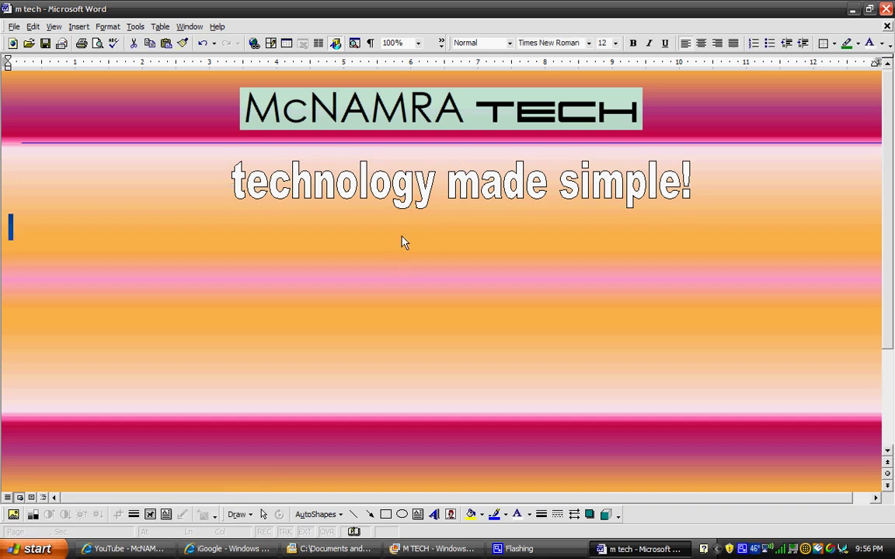
Centre the paragraph and set the font to 911 Porscha at size 26.
left_click(702, 44)
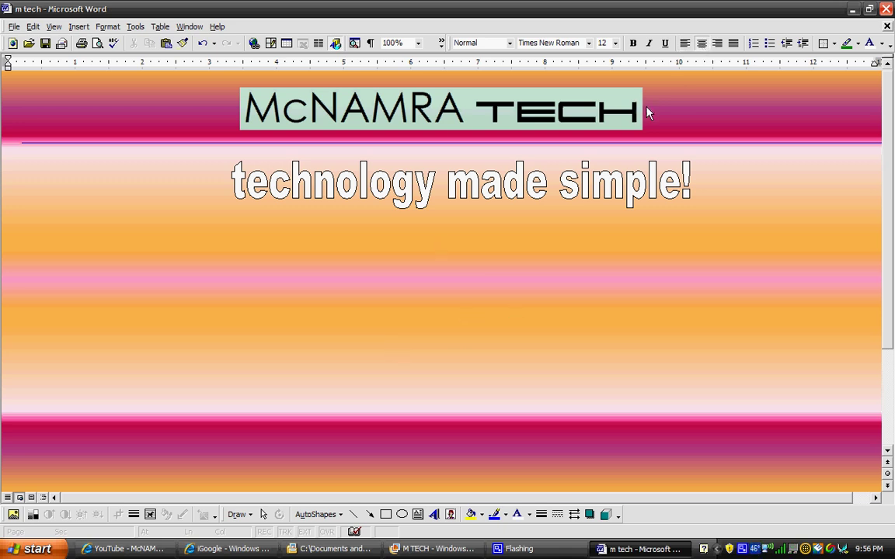
left_click(616, 43)
left_click(607, 155)
left_click(589, 43)
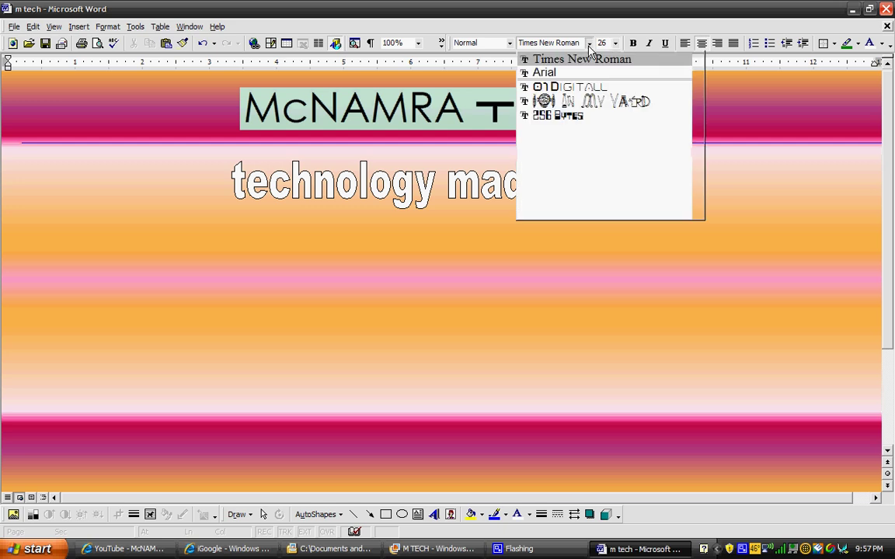
left_click(589, 42)
left_click(589, 43)
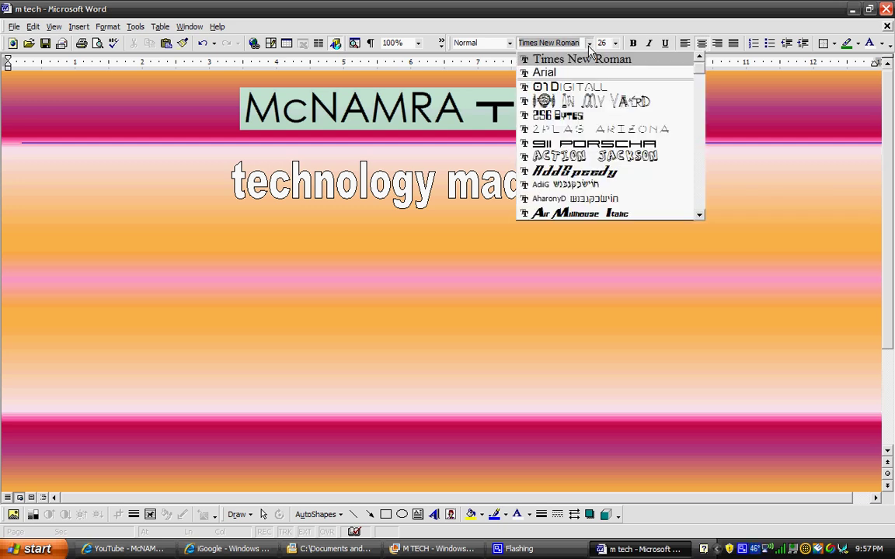
left_click(596, 146)
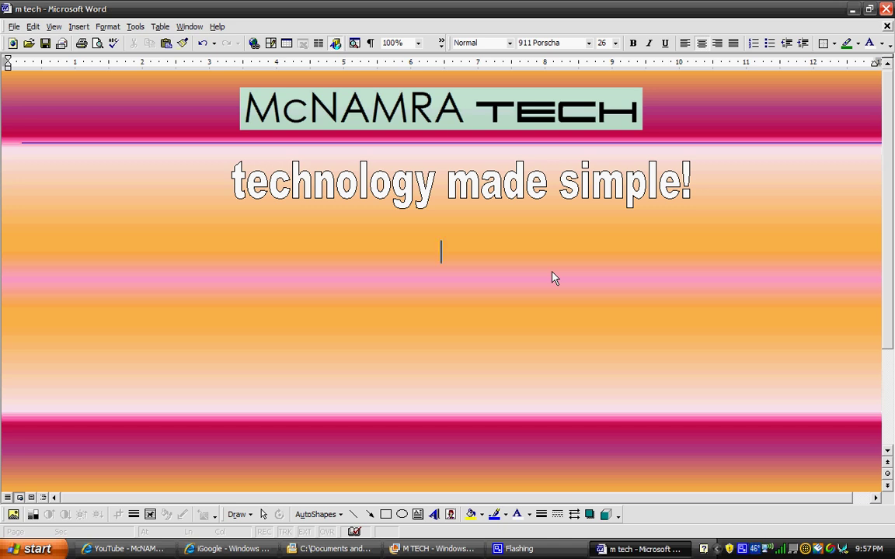
Type the navigation words HOME, CONTACT, ABOUT US and VIDEOS, removing the stray 'CO'.
type("HOME")
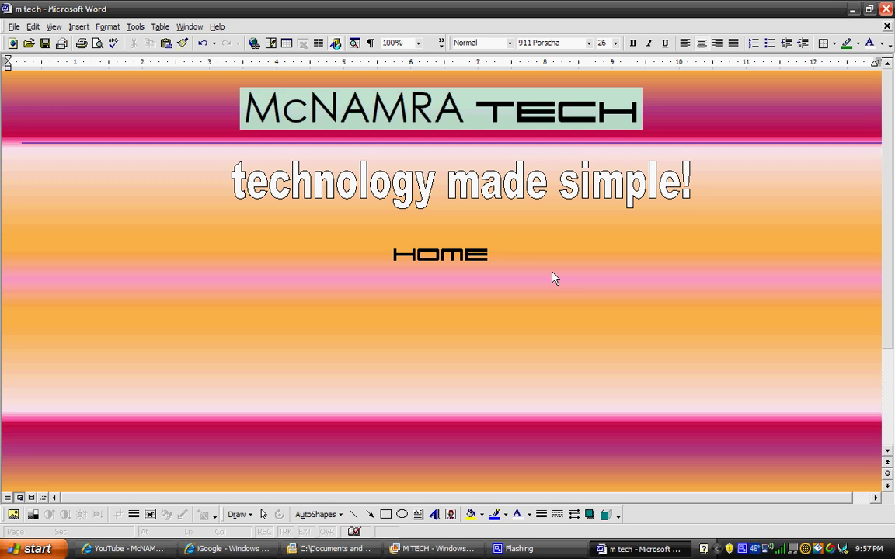
type(" CO")
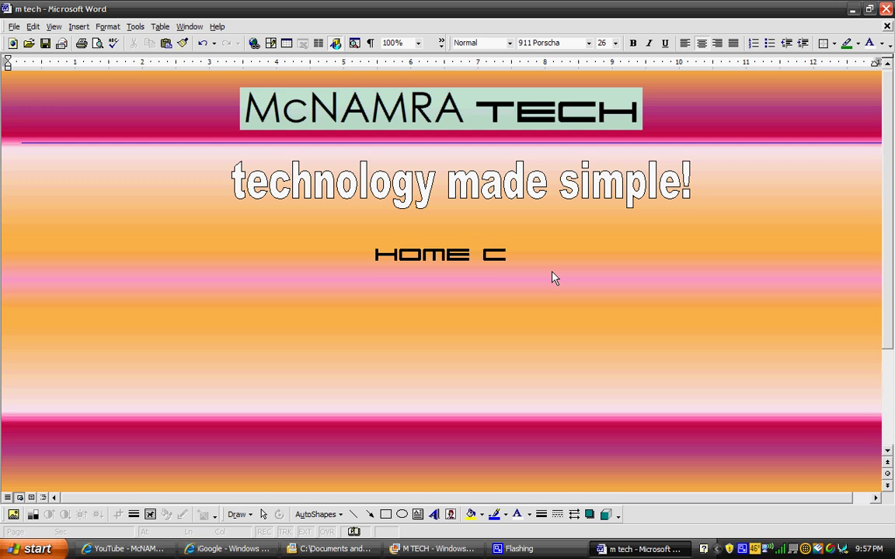
key("BackSpace")
key("BackSpace")
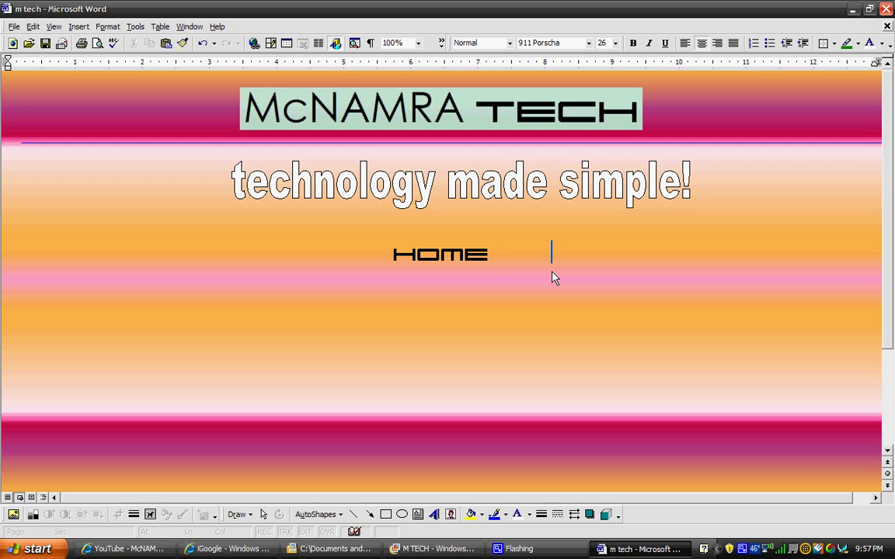
type("CONT")
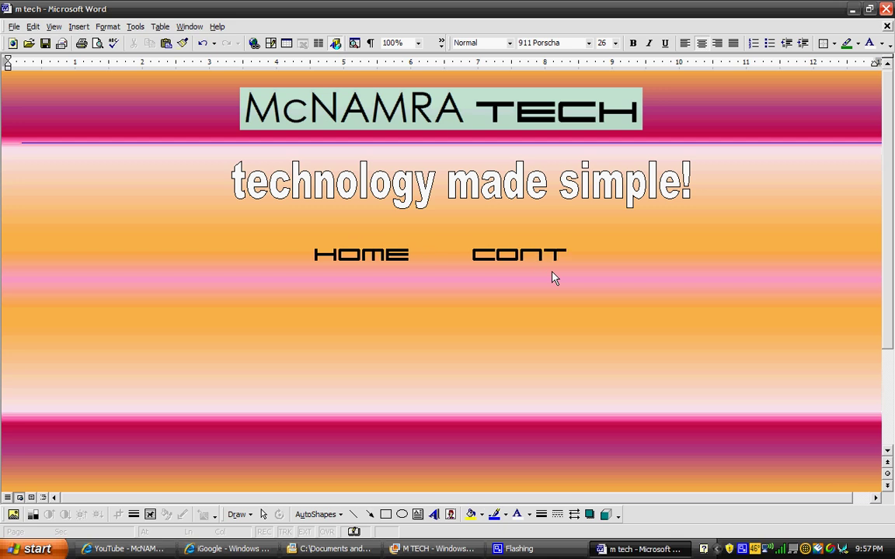
type("ACT")
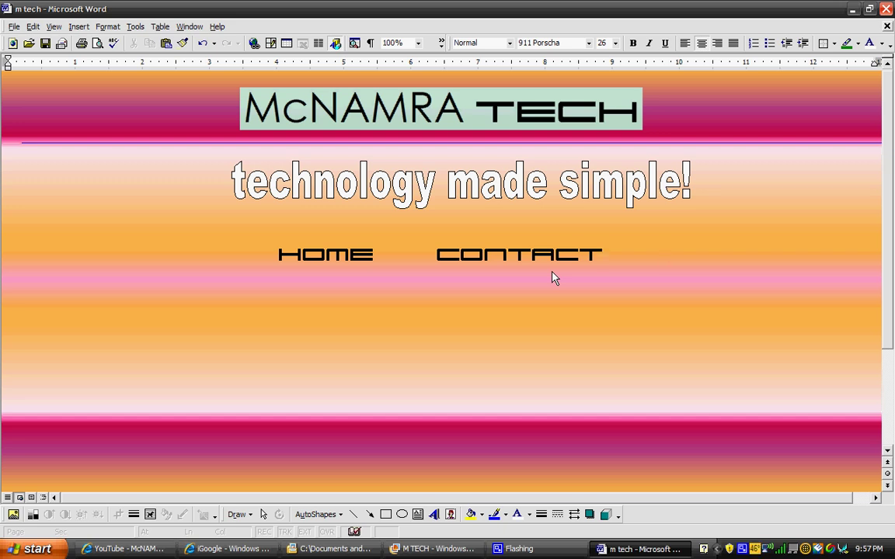
type("ABOU")
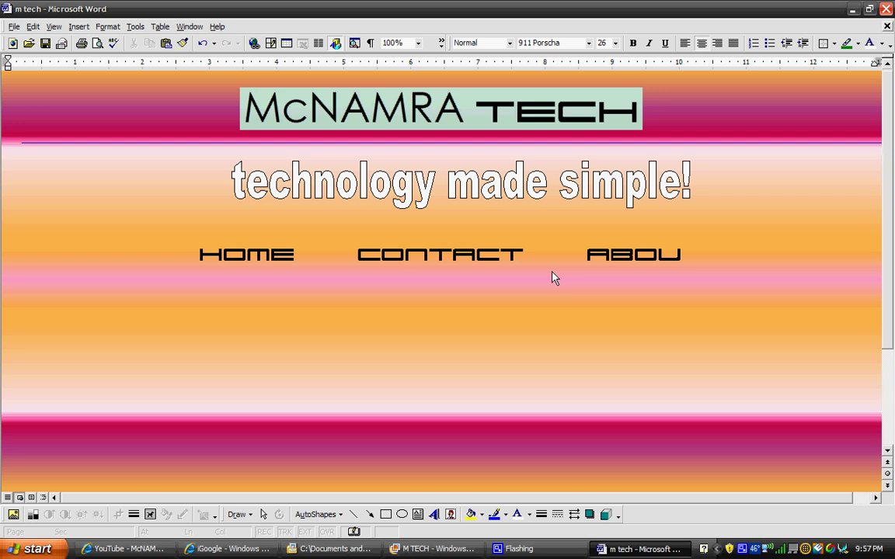
type("T")
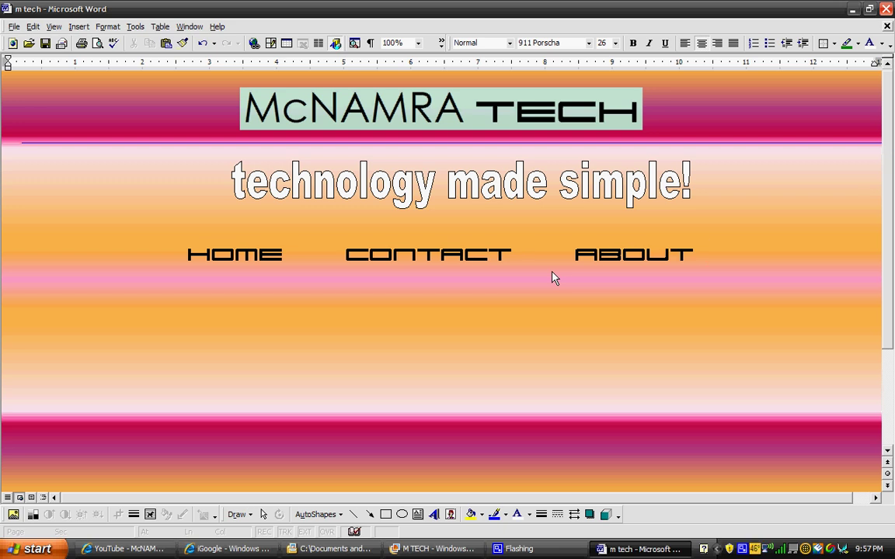
type(" US")
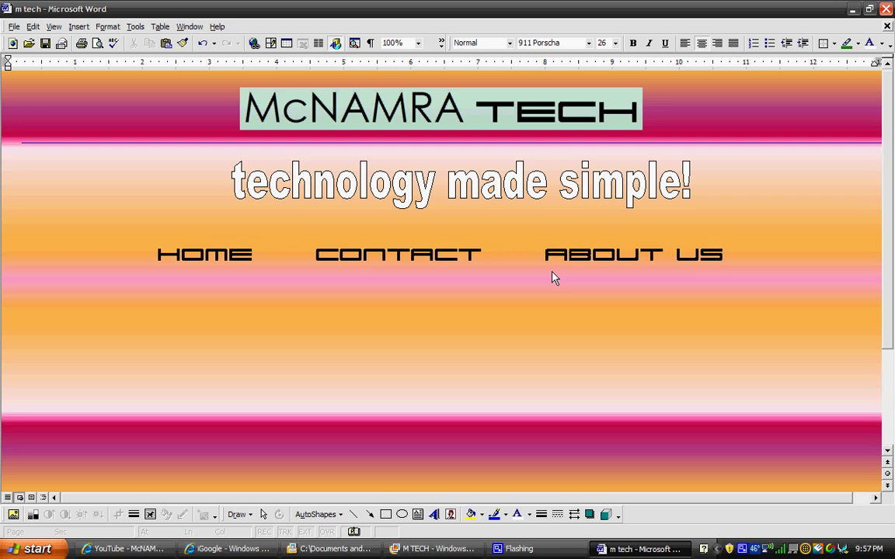
type("    VIDE")
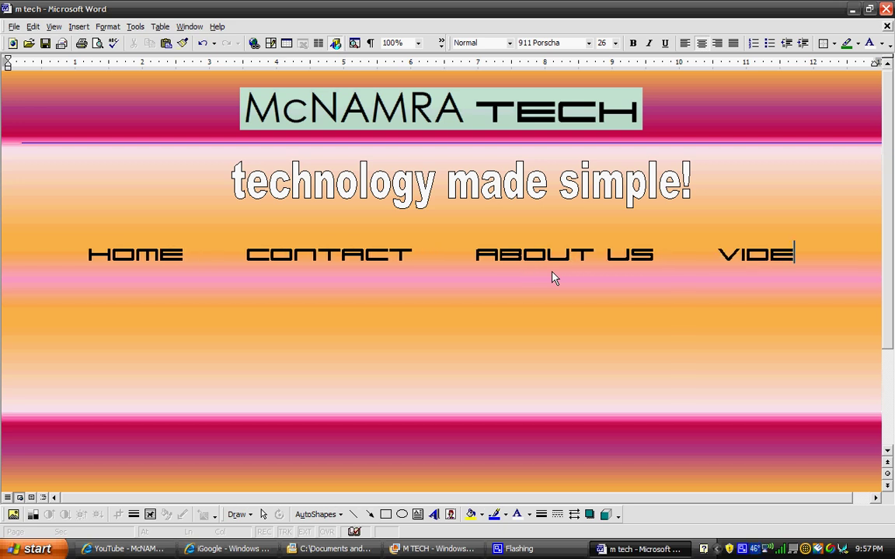
type("OS")
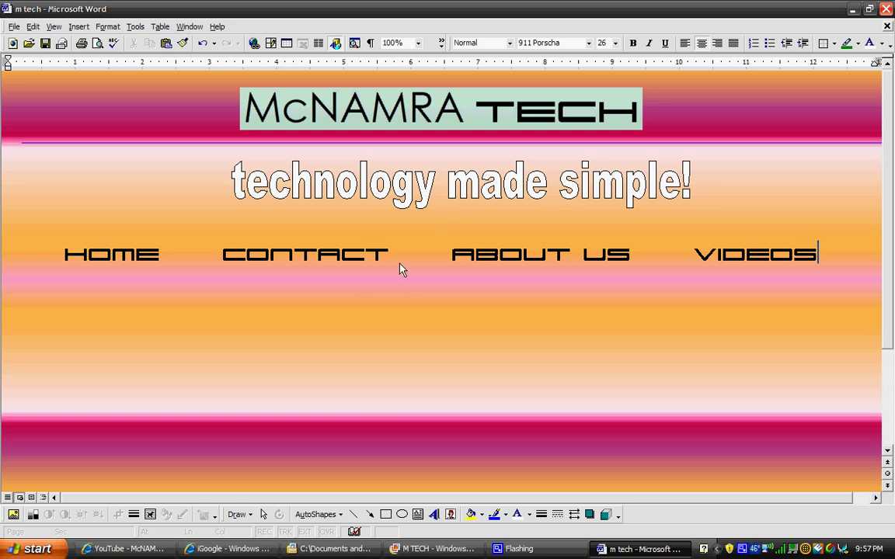
Select the word CONTACT on the navigation line.
left_click_drag(401, 257, 230, 237)
double_click(230, 240)
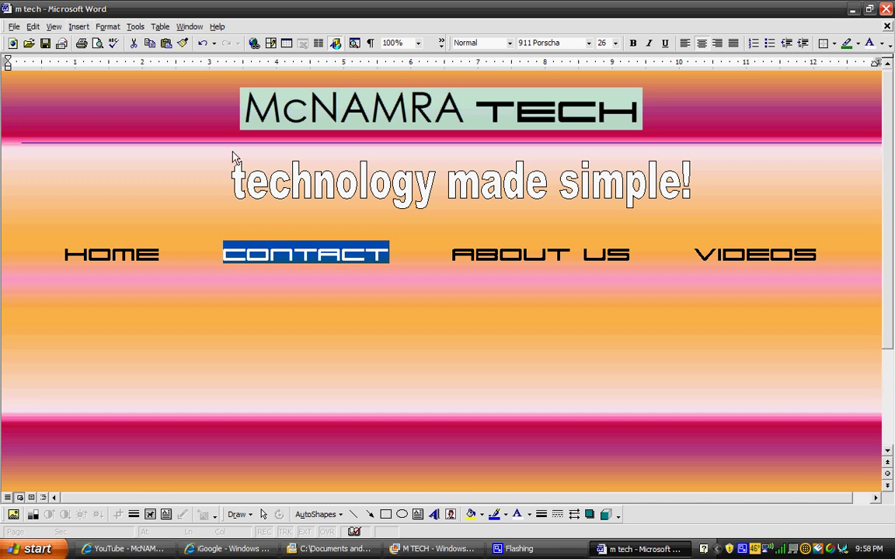
left_click(225, 256)
left_click_drag(225, 255, 234, 289)
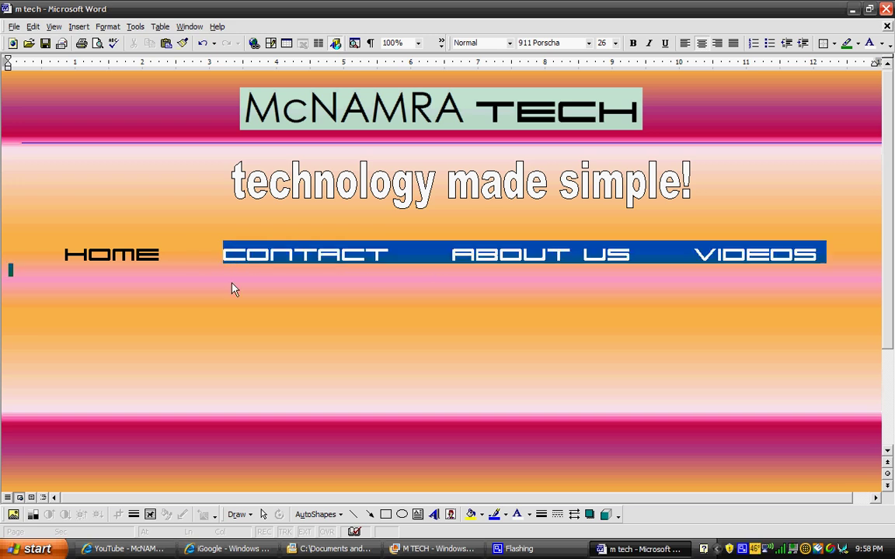
left_click_drag(365, 274, 390, 258)
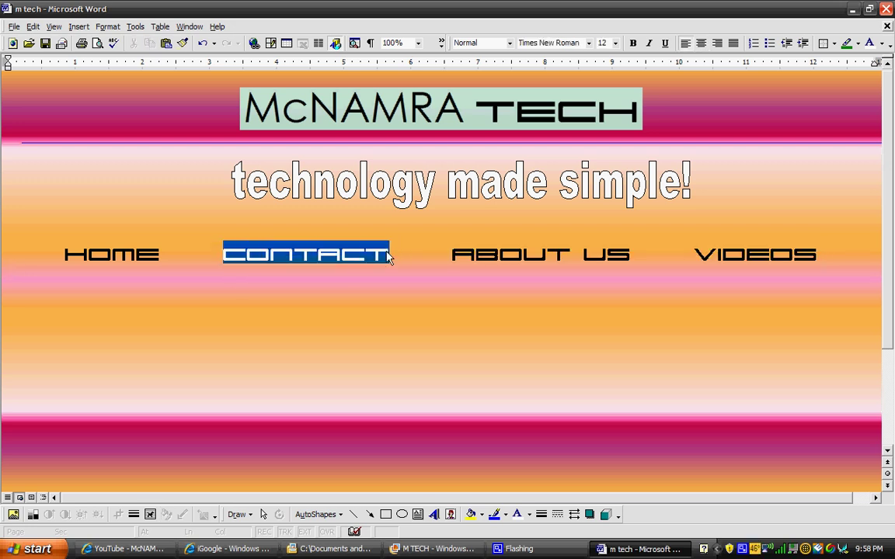
Start a hyperlink on CONTACT to the company's recently used e-mail address.
left_click(80, 27)
left_click(117, 109)
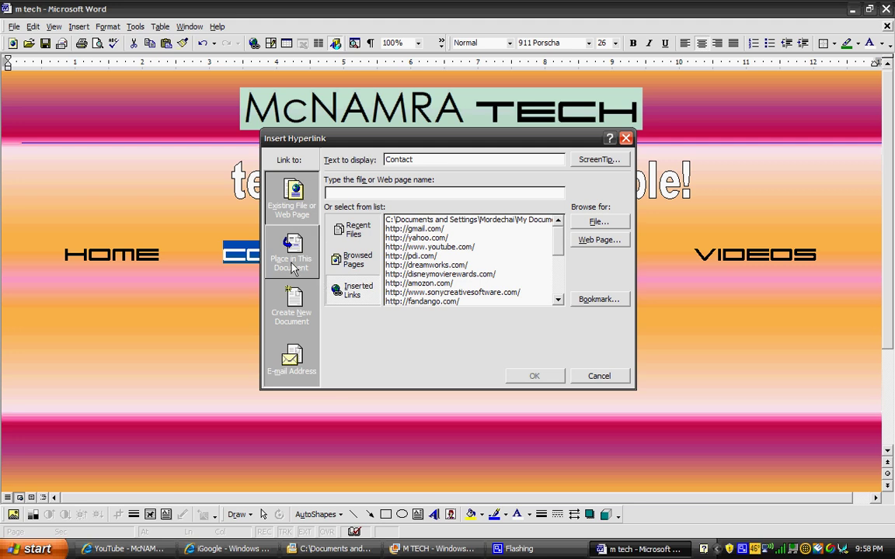
left_click(299, 355)
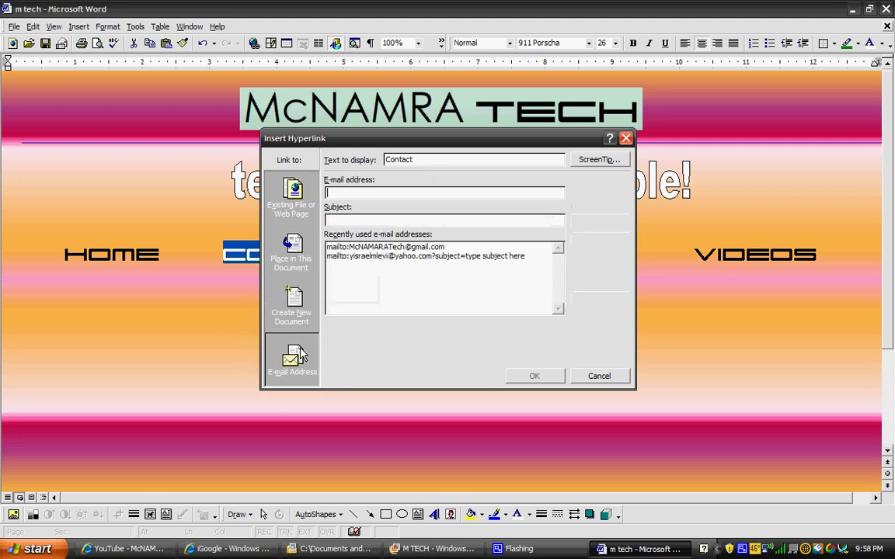
left_click(396, 247)
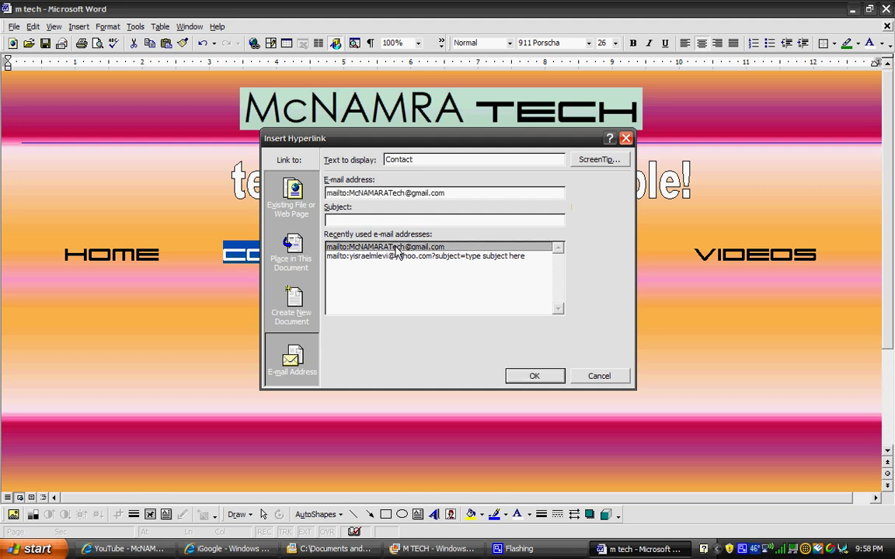
left_click(449, 221)
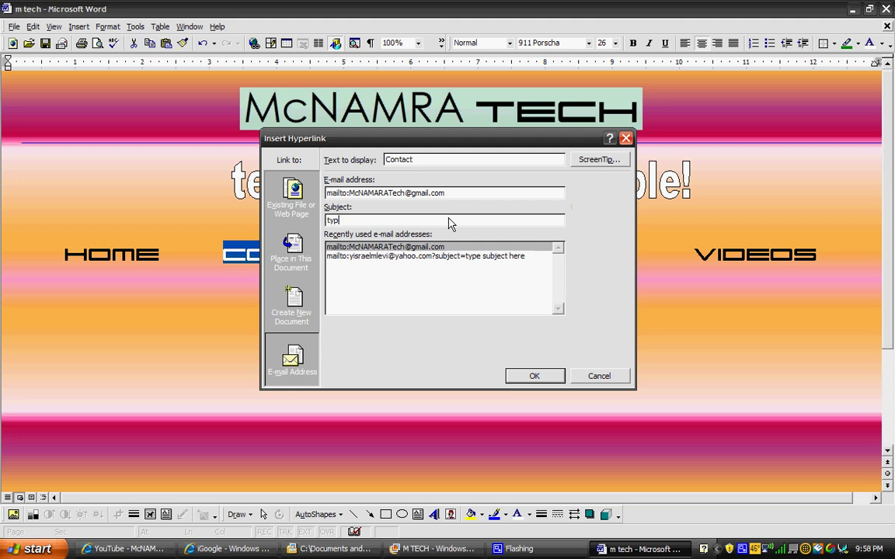
type("typ")
key("BackSpace")
Give the CONTACT link the ScreenTip 'contact mc. tech', postponing the Windows update restart.
left_click(598, 160)
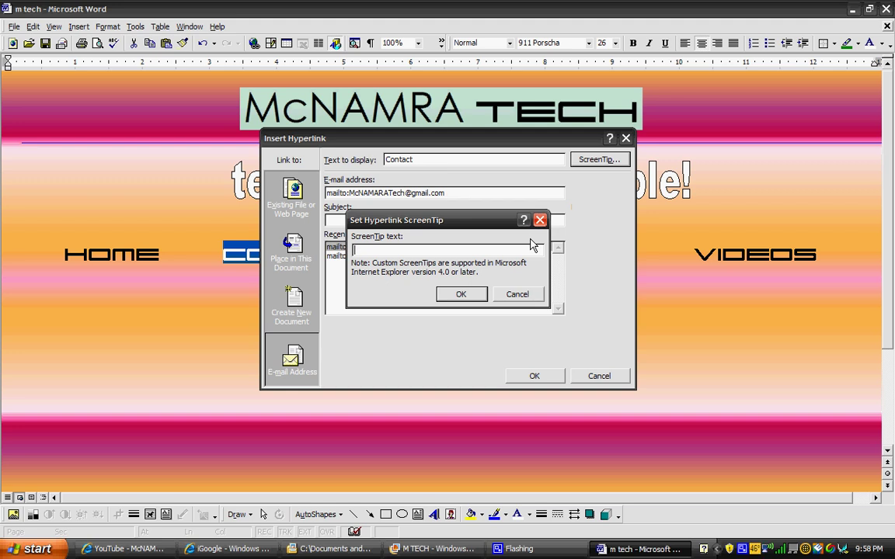
type("contac")
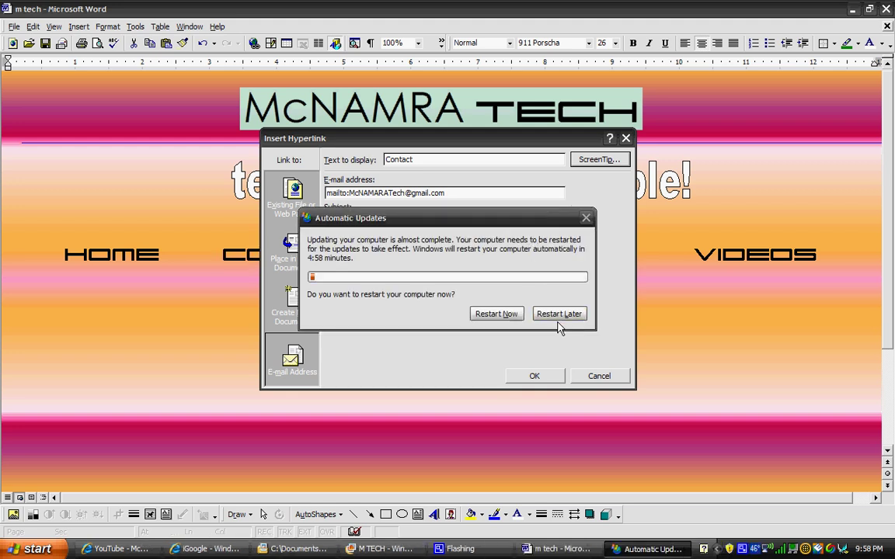
left_click(559, 314)
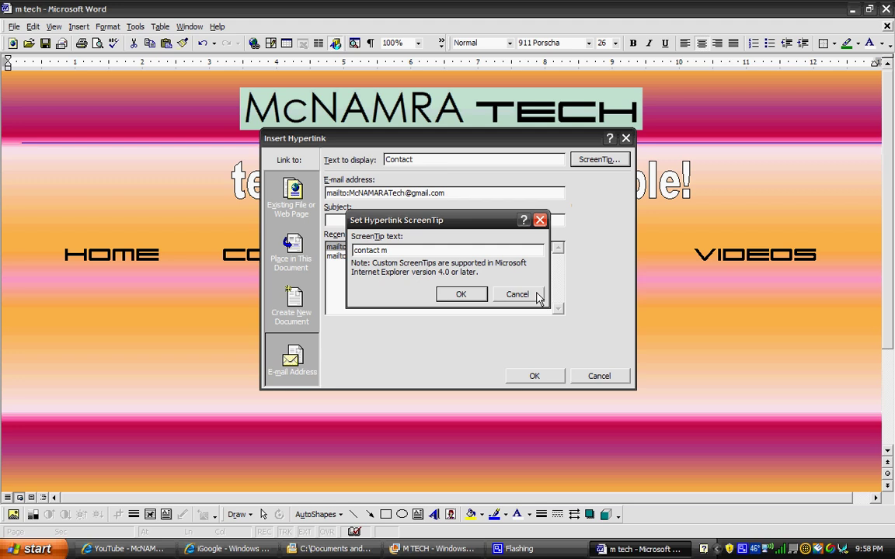
type("c. tech")
left_click(454, 294)
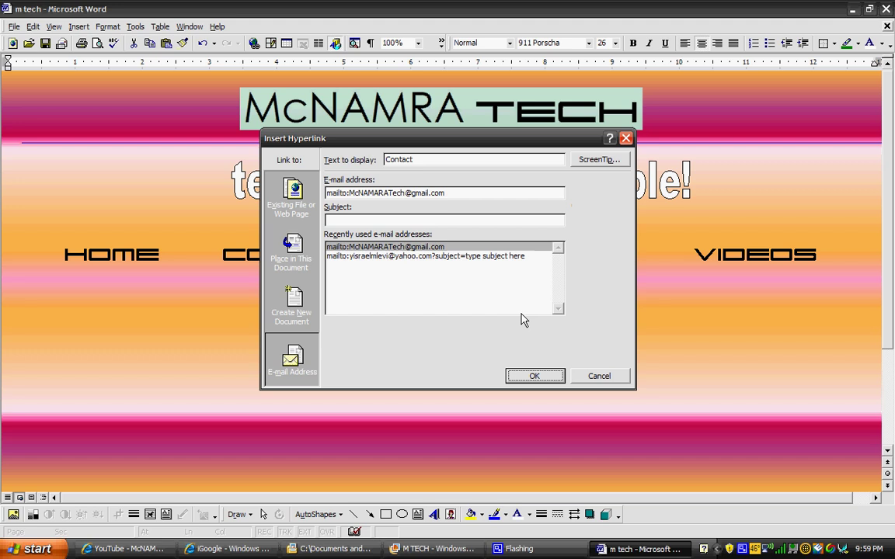
Confirm the CONTACT e-mail hyperlink and select the CONTACT link text for restyling.
left_click(535, 376)
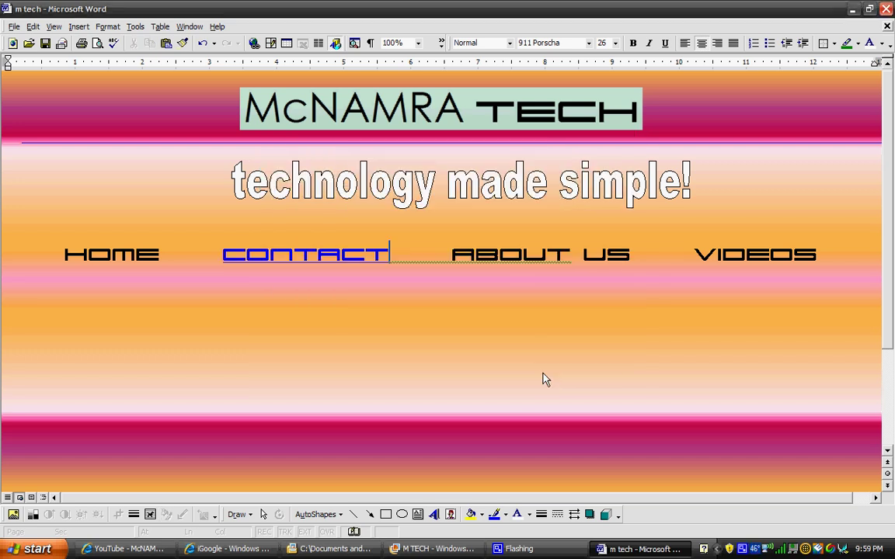
left_click_drag(390, 264, 311, 277)
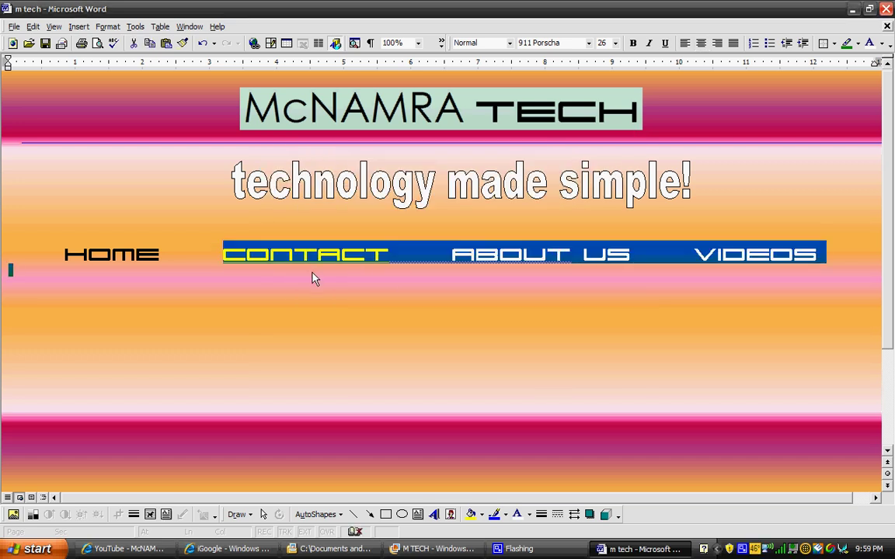
left_click(314, 292)
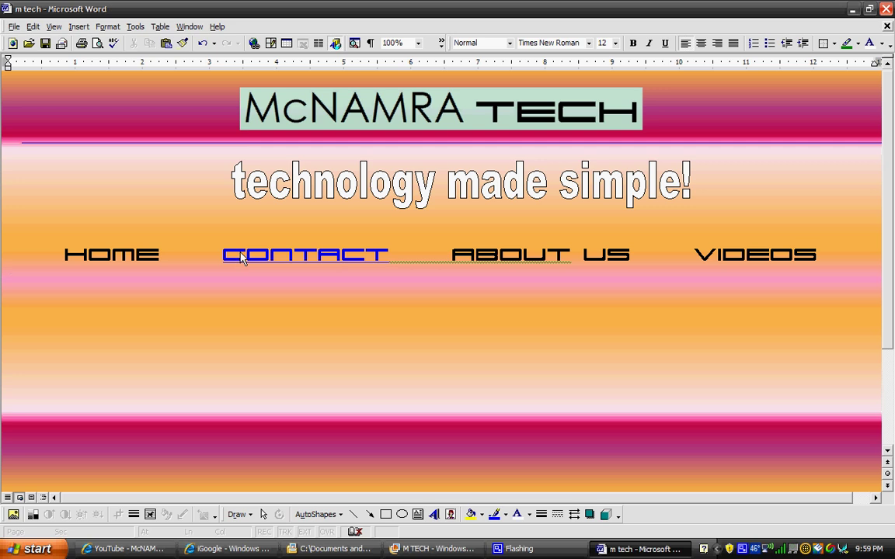
mouse_move(271, 262)
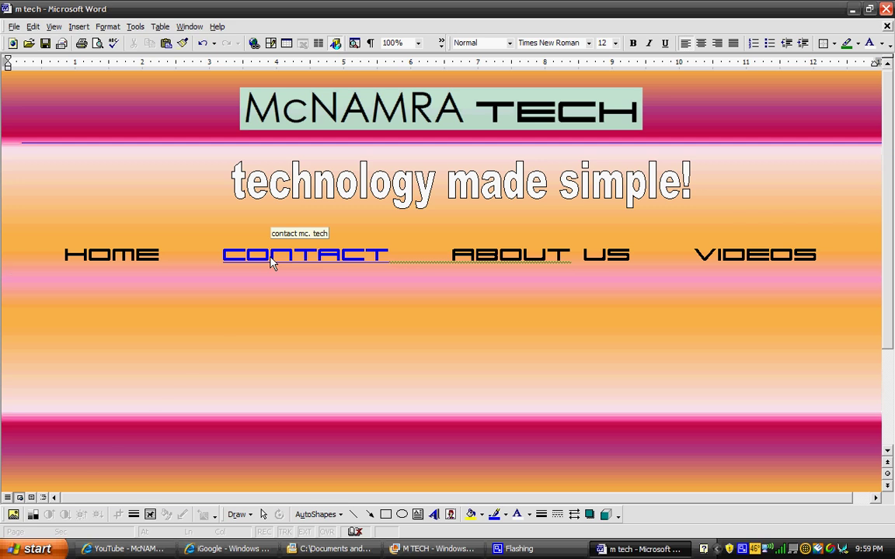
left_click_drag(224, 256, 396, 256)
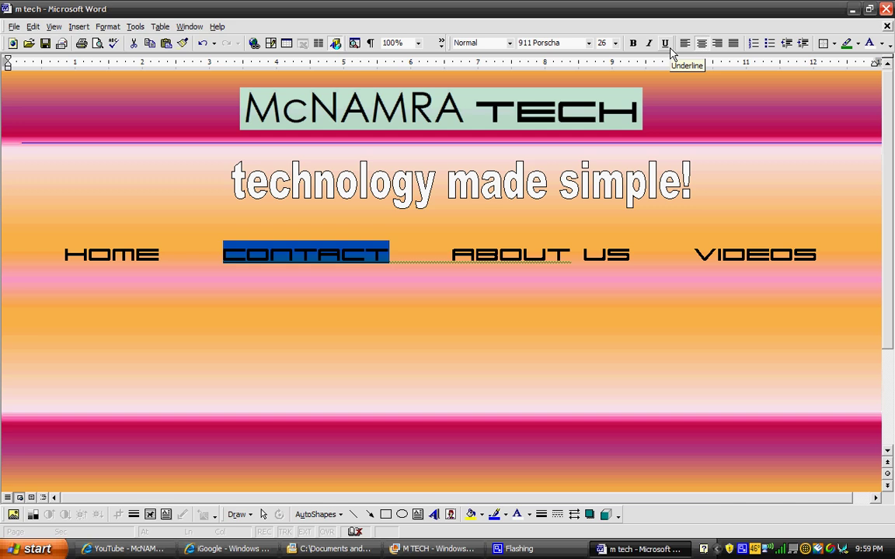
Follow the CONTACT link to open an Outlook Express new message, then close it.
left_click(546, 278)
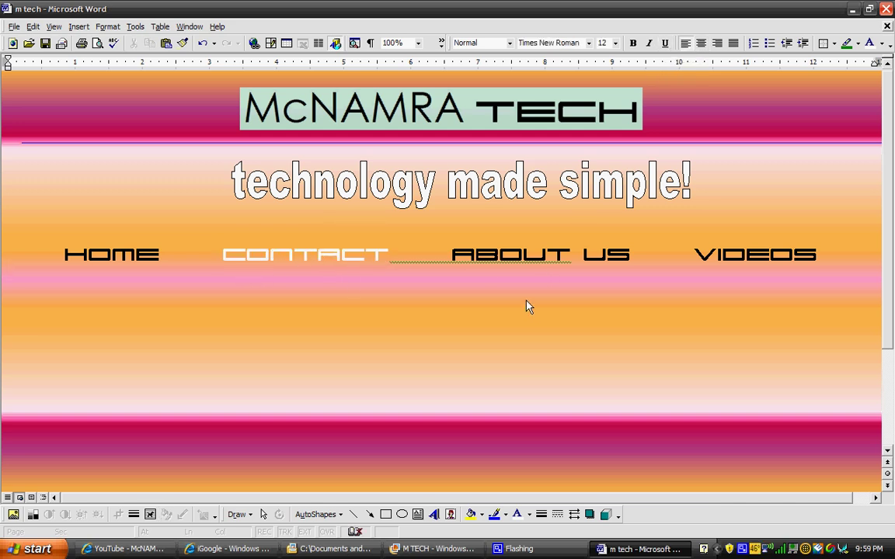
left_click(326, 256, "ctrl")
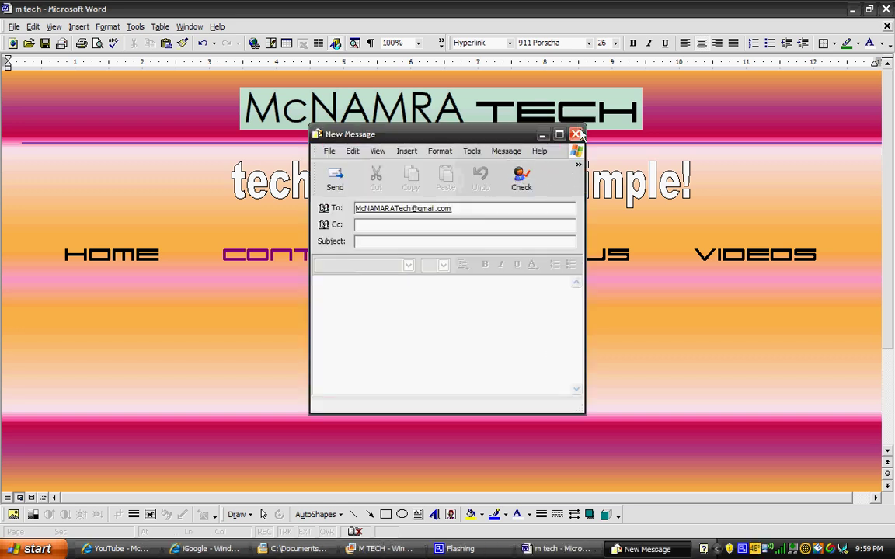
left_click(577, 135)
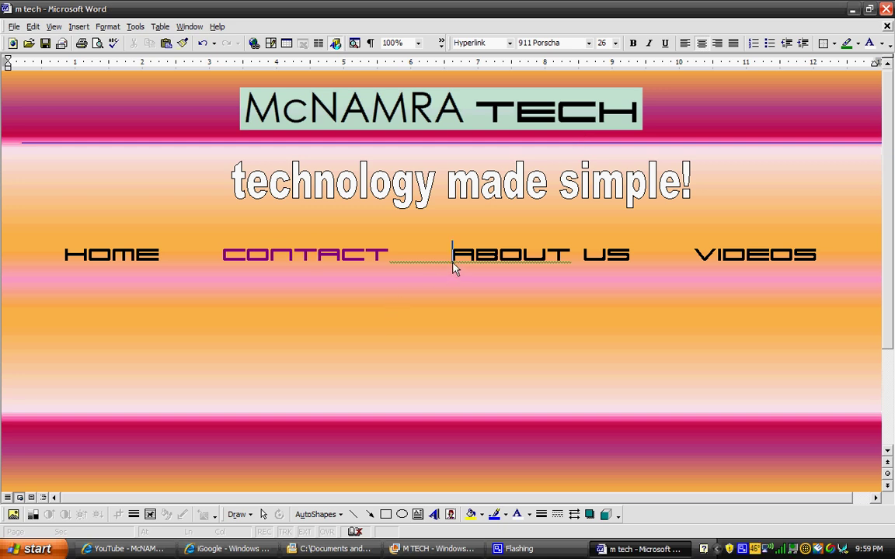
Select ABOUT US and hyperlink it to the existing file MCNAMARA TECH SITE.htm.
left_click(470, 292)
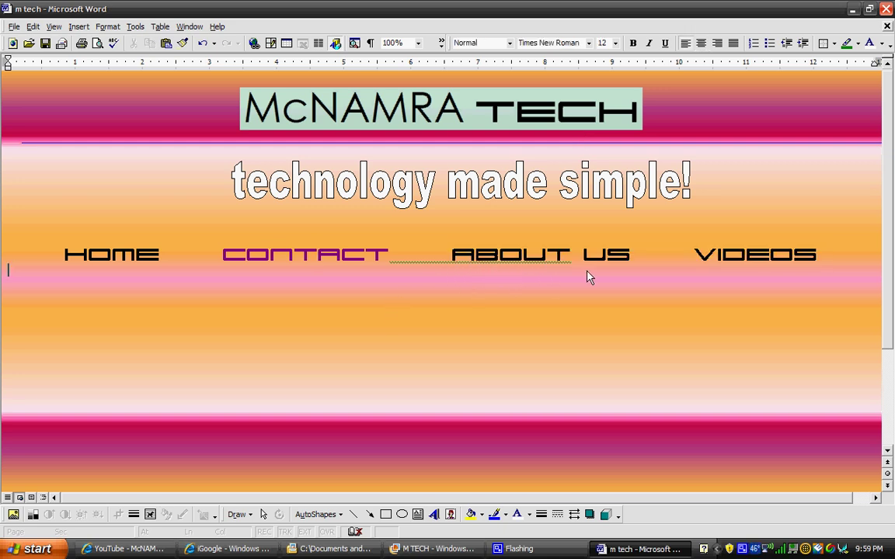
left_click_drag(629, 269, 824, 256)
left_click_drag(451, 255, 635, 262)
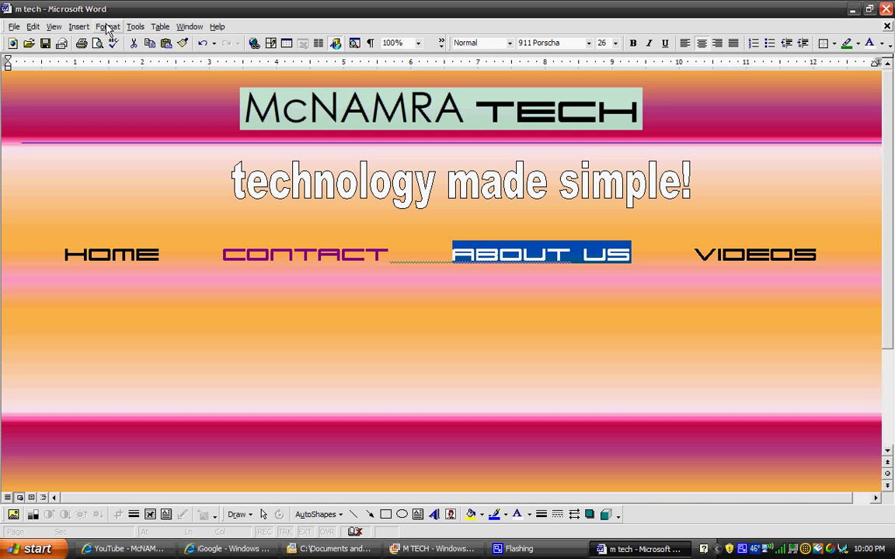
left_click(80, 27)
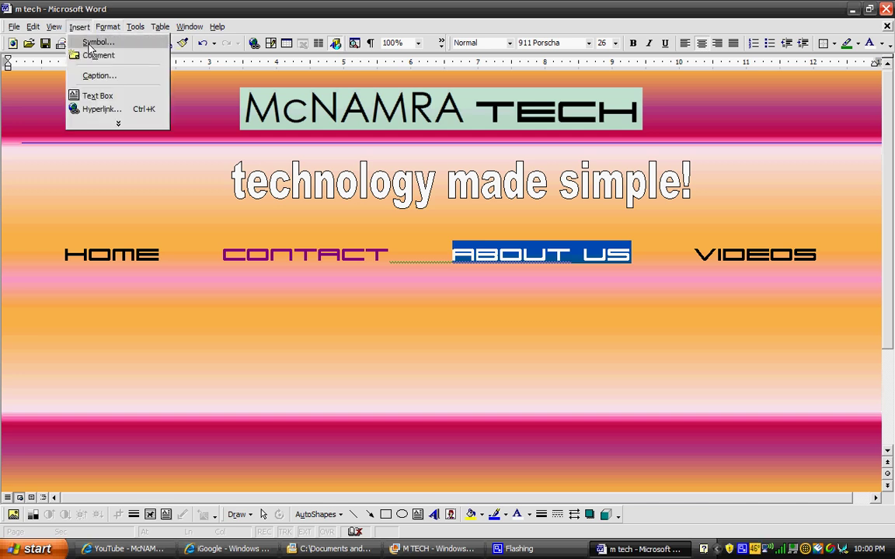
left_click(100, 109)
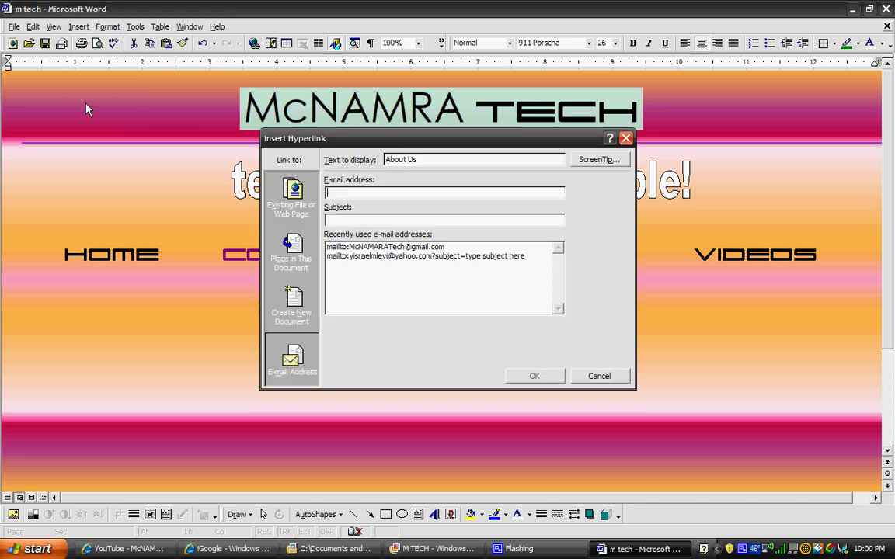
left_click(303, 217)
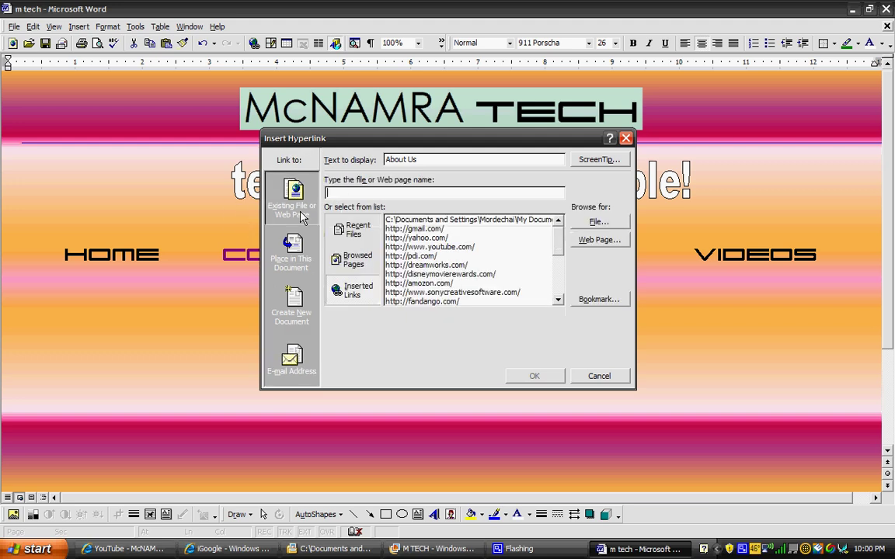
left_click(595, 220)
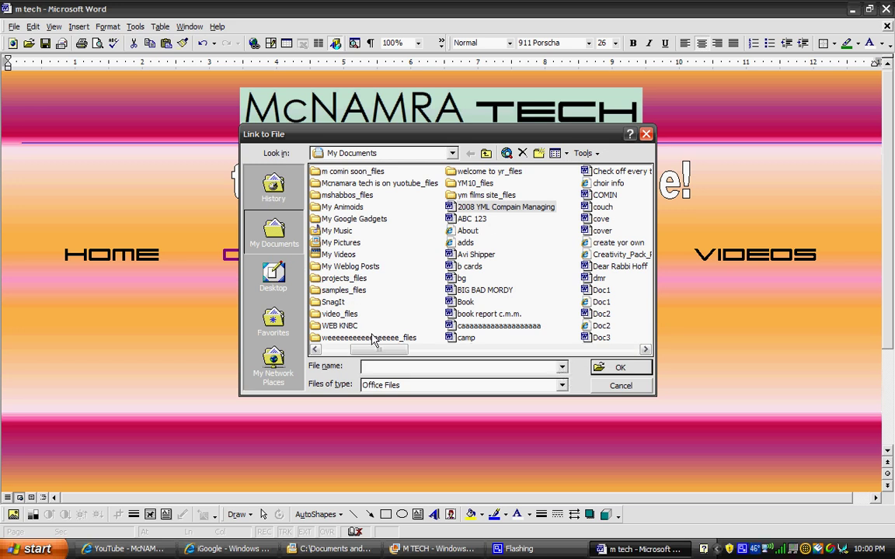
left_click_drag(381, 353, 452, 374)
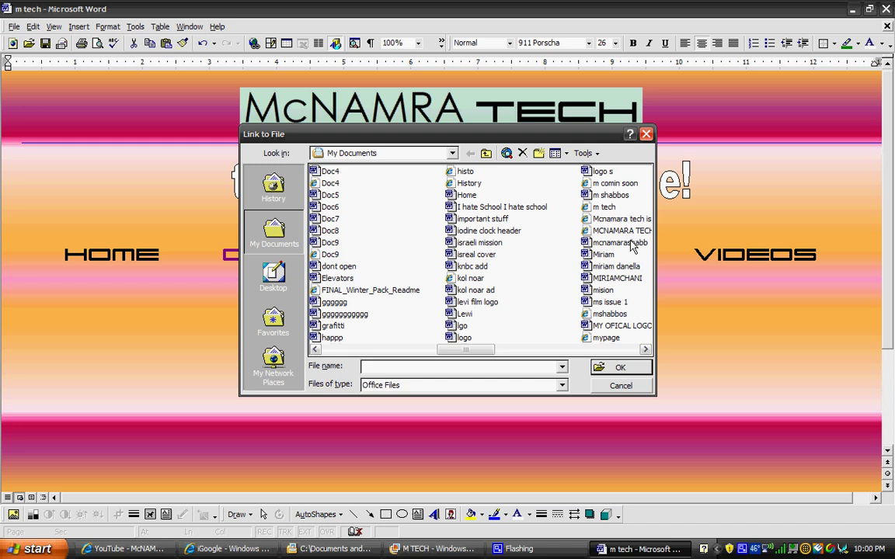
double_click(617, 230)
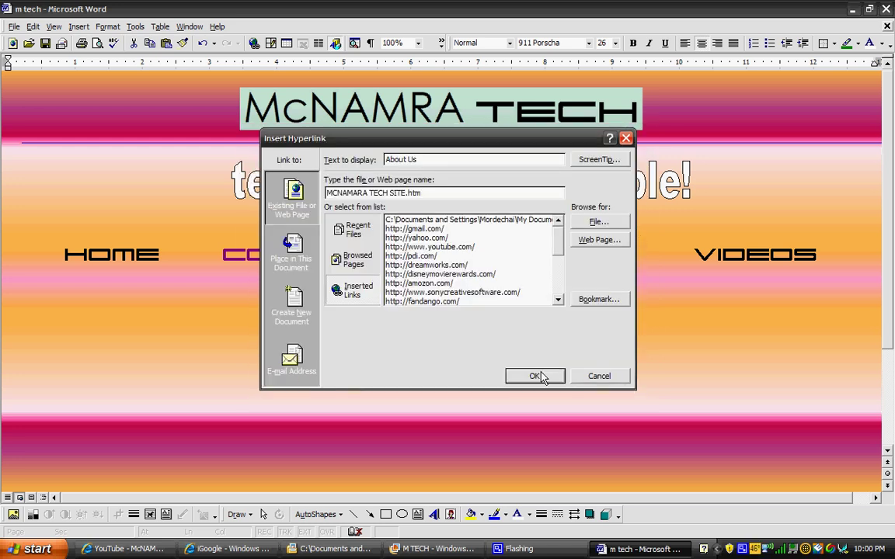
left_click(536, 376)
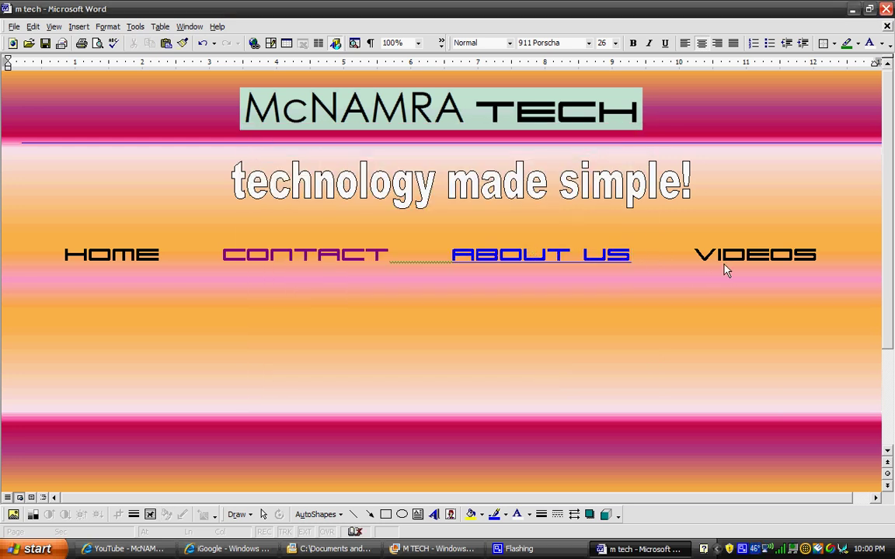
Restyle the ABOUT US link as plain white text, then select the word VIDEOS.
left_click_drag(454, 255, 591, 259)
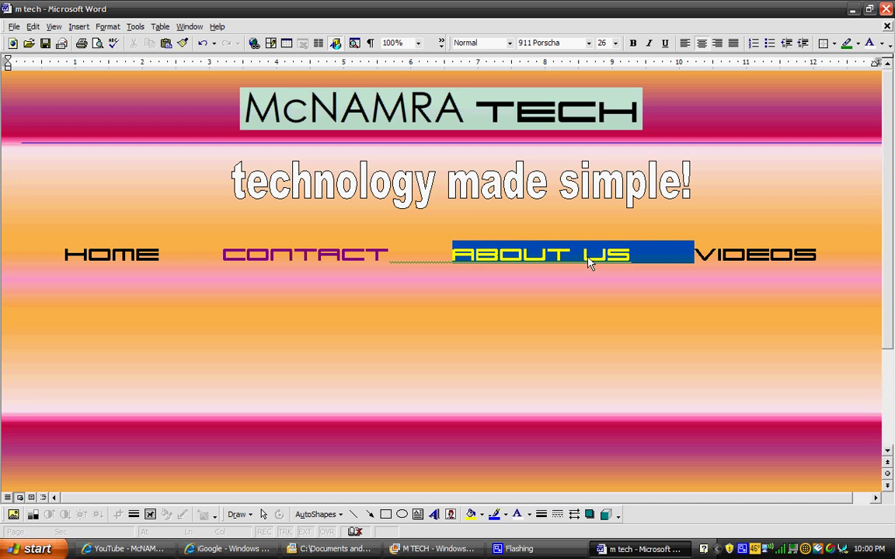
key("shift+Left")
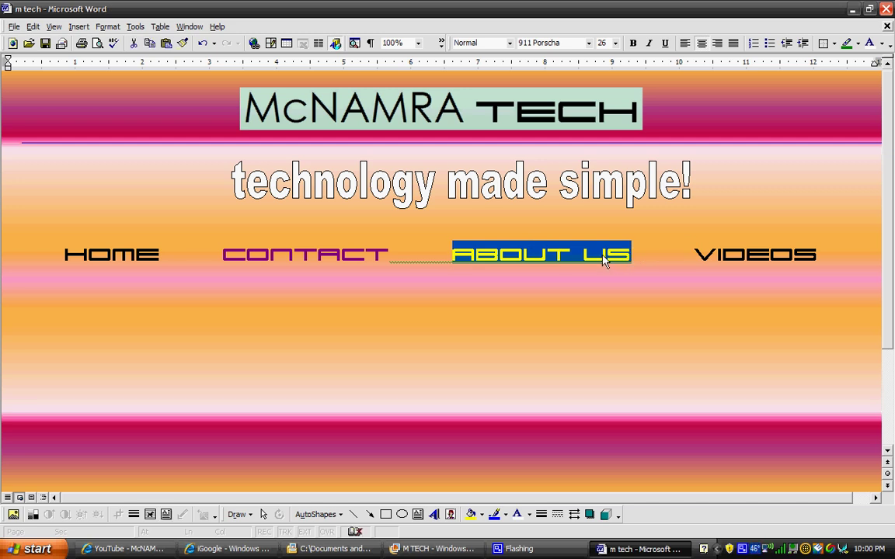
key("ctrl+z")
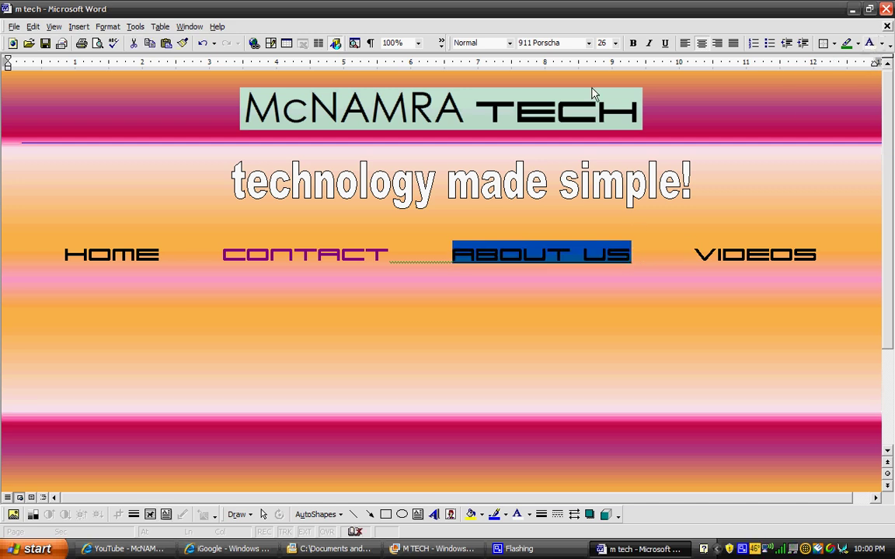
left_click(724, 254)
double_click(699, 251)
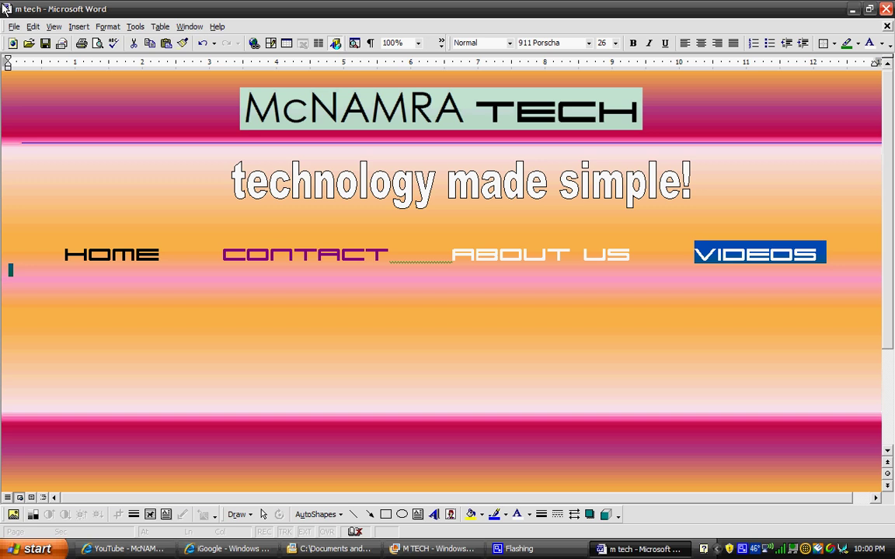
Start a VIDEOS hyperlink, browse the web for a page, then close the hyperlink dialog.
left_click(78, 26)
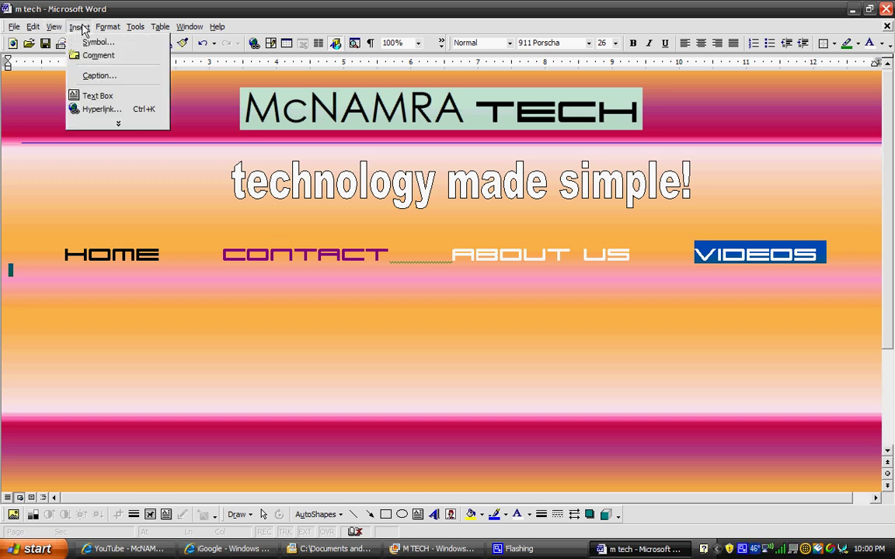
left_click(101, 109)
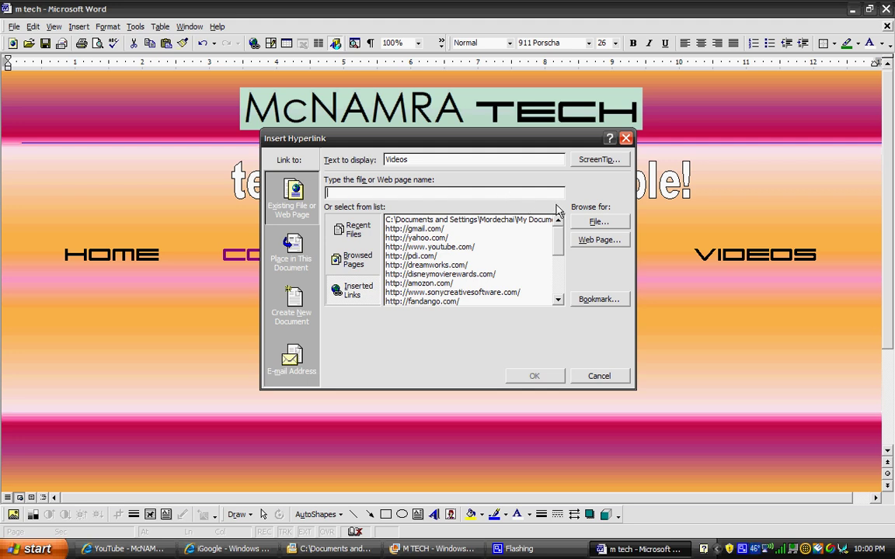
left_click(583, 241)
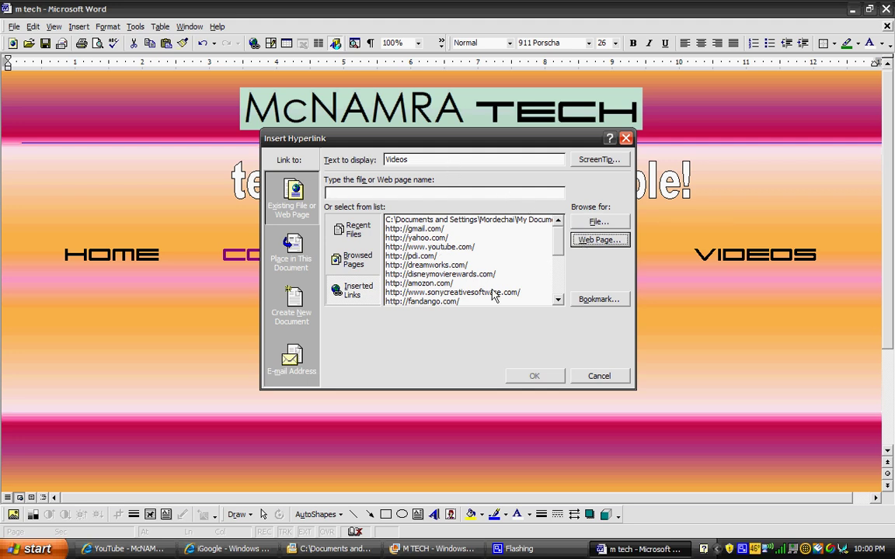
left_click(626, 140)
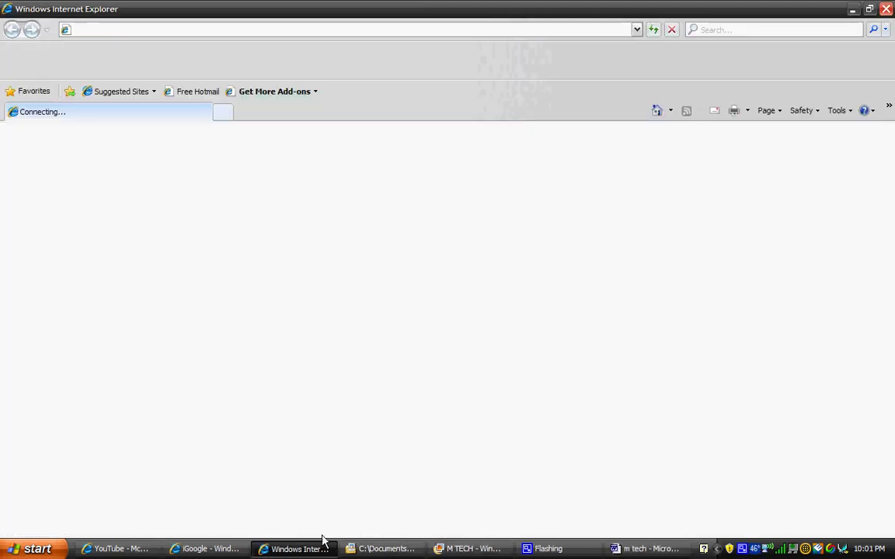
Switch from Internet Explorer back to the Word web page document with Alt+Tab.
key("alt+Tab")
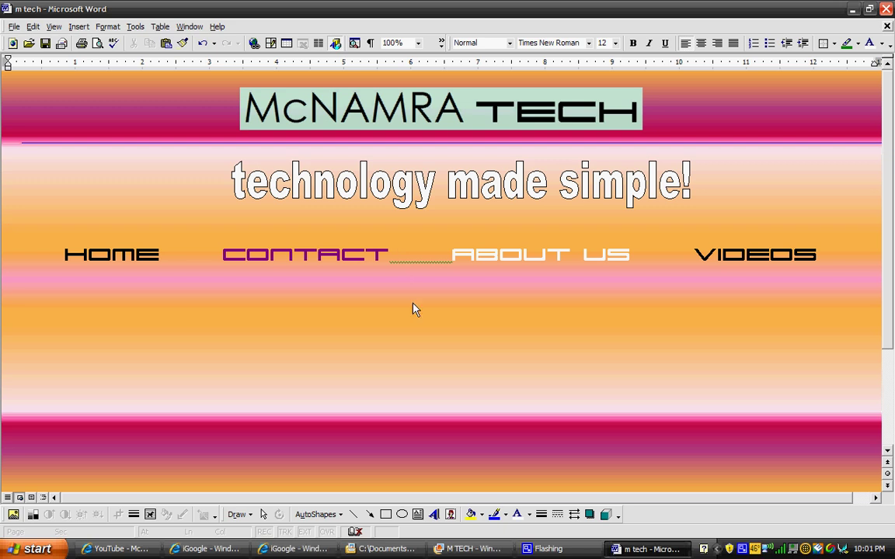